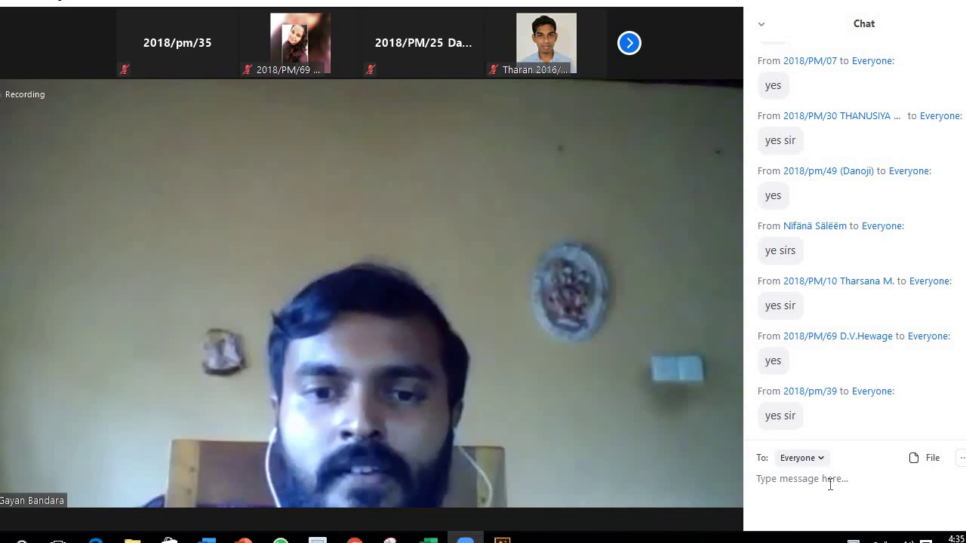
- Send the reply "yes" to everyone in the meeting chat
text(yes)
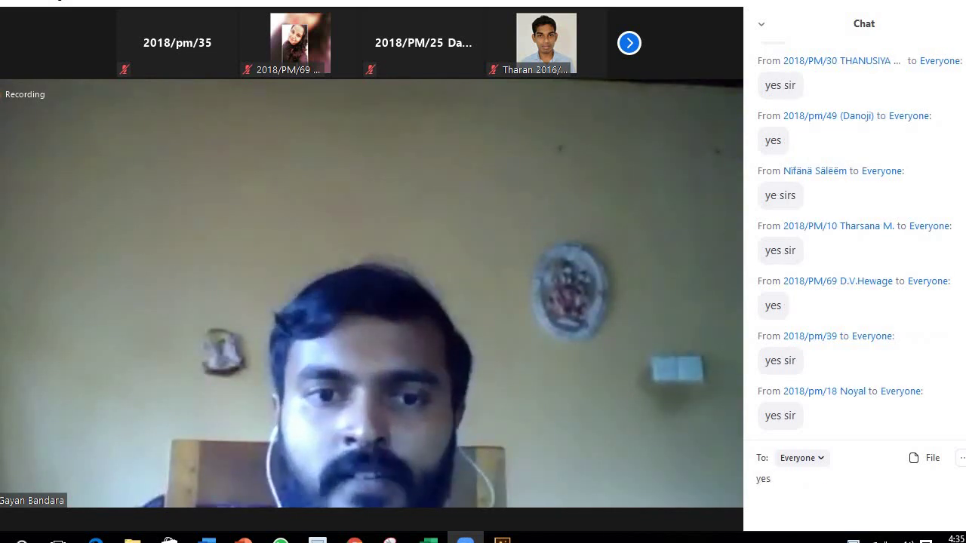
key(Return)
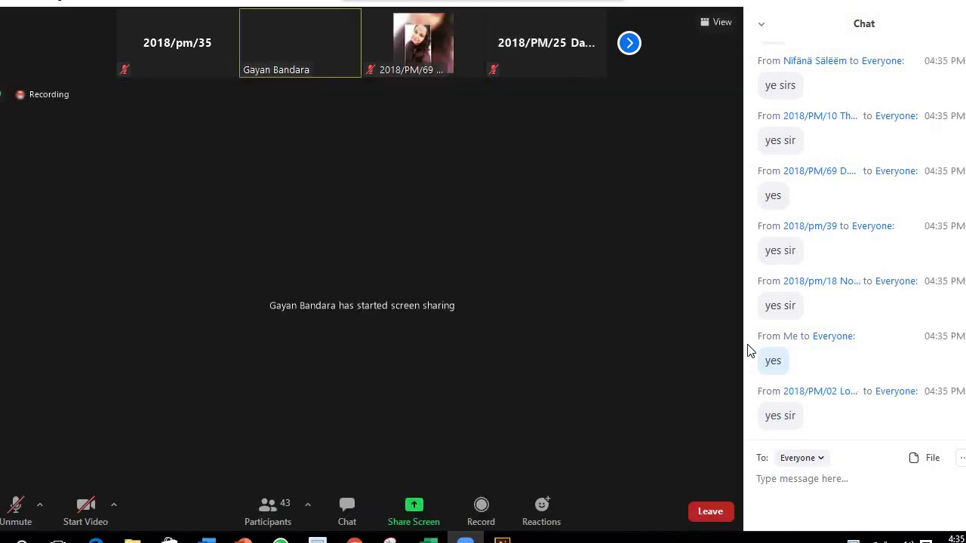
click(761, 23)
click(770, 58)
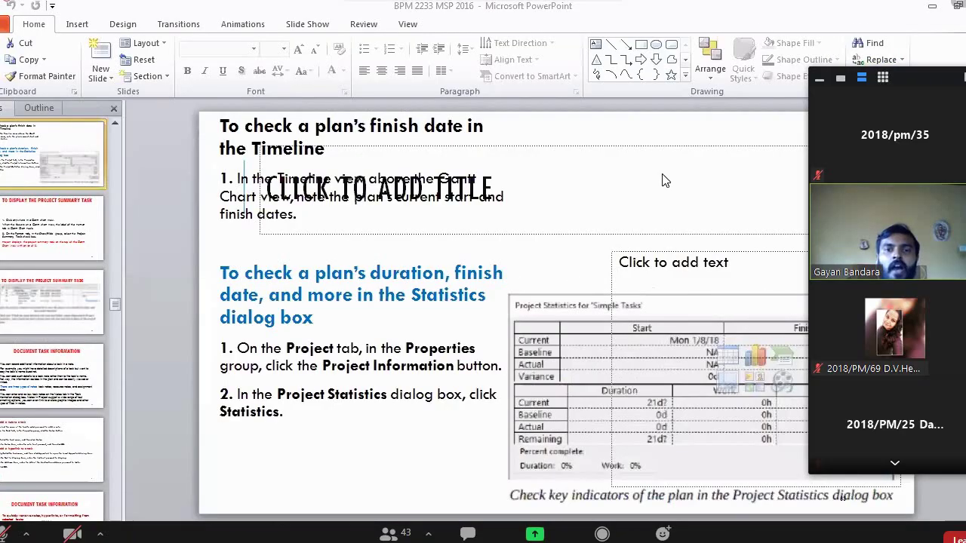
click(840, 77)
drag(953, 136, 930, 119)
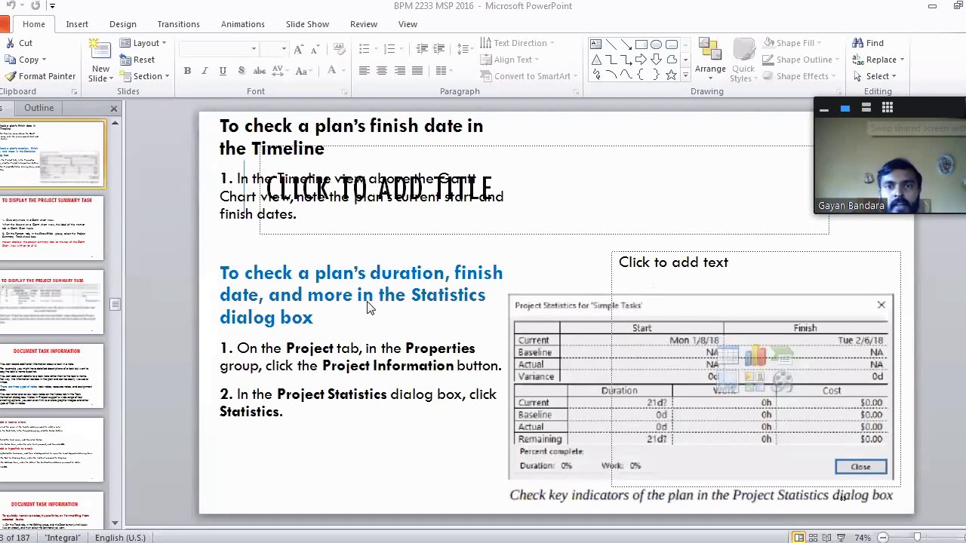
click(953, 120)
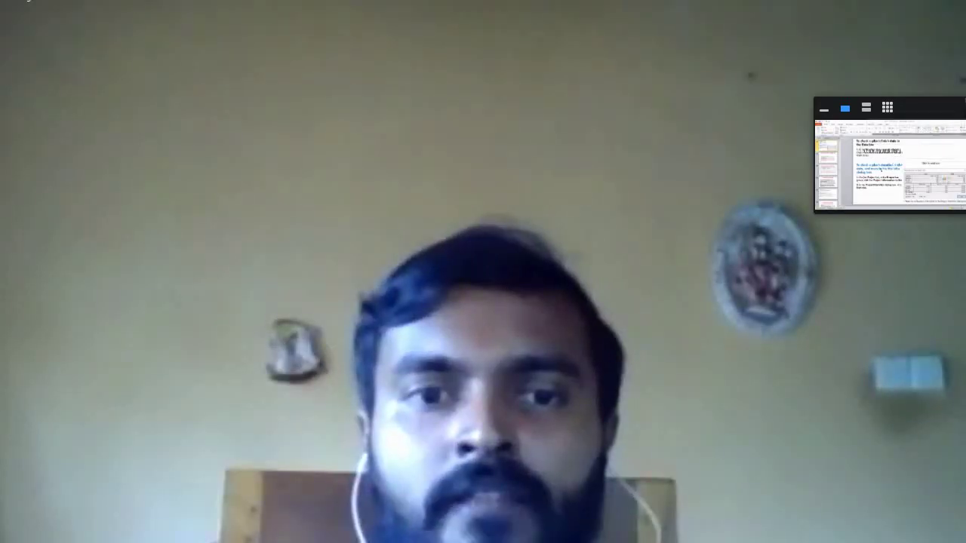
click(953, 120)
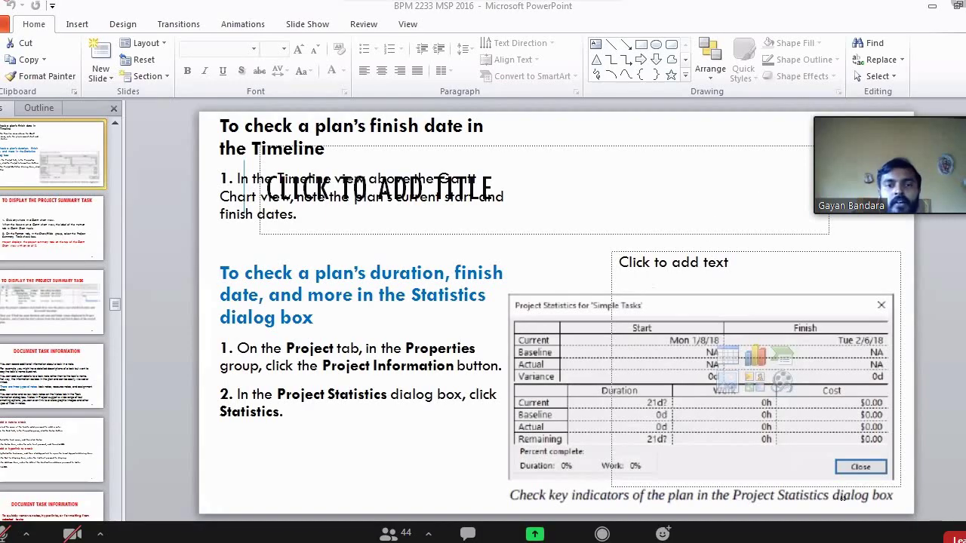
key(Escape)
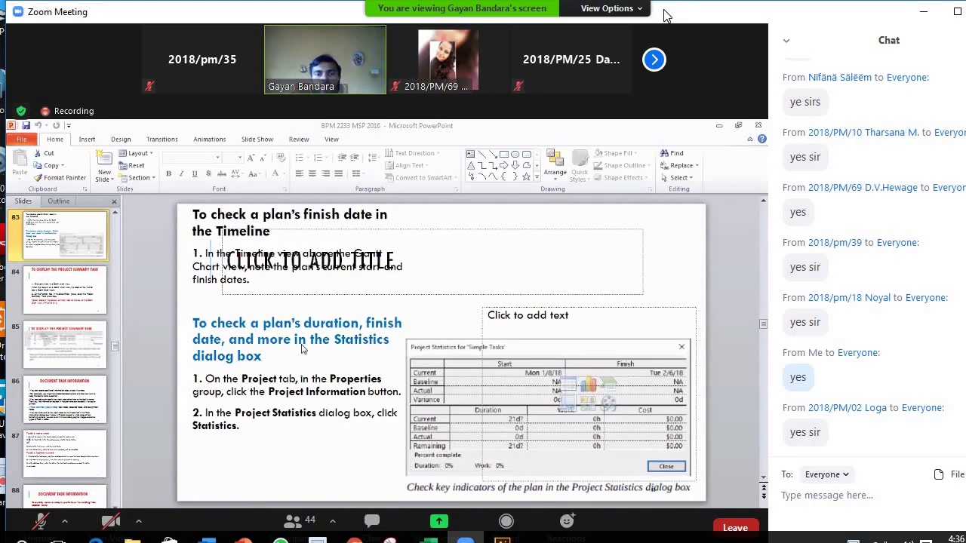
- Adjust the Zoom meeting window and close its chat panel
double_click(677, 16)
right_click(679, 2)
click(712, 28)
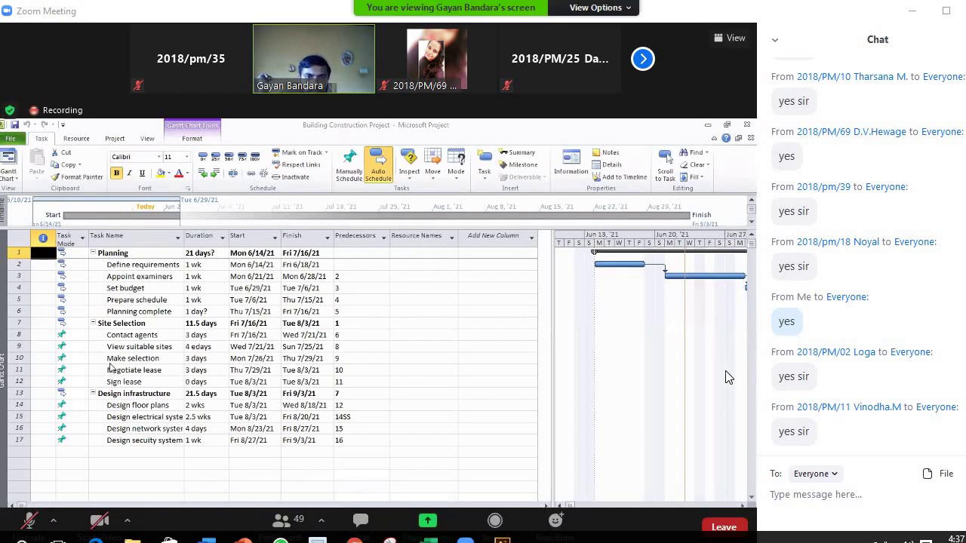
click(777, 41)
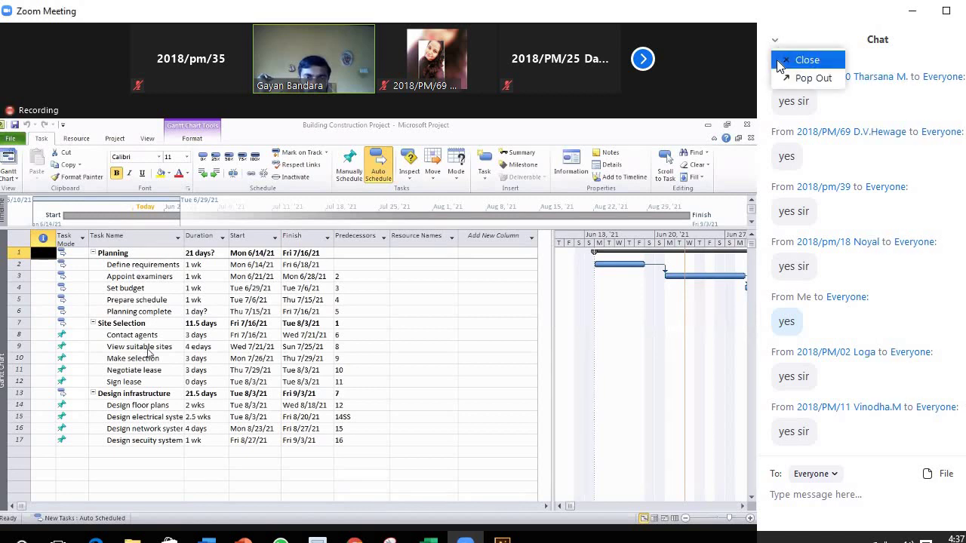
click(804, 60)
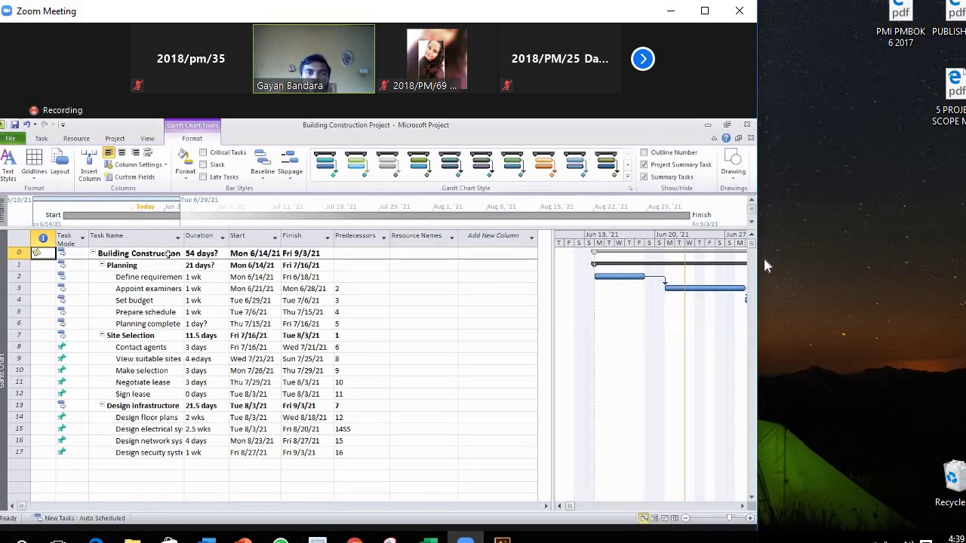
- Widen the meeting window so the shared Gantt chart is displayed larger across the desktop
drag(763, 255, 964, 257)
right_click(965, 204)
click(936, 252)
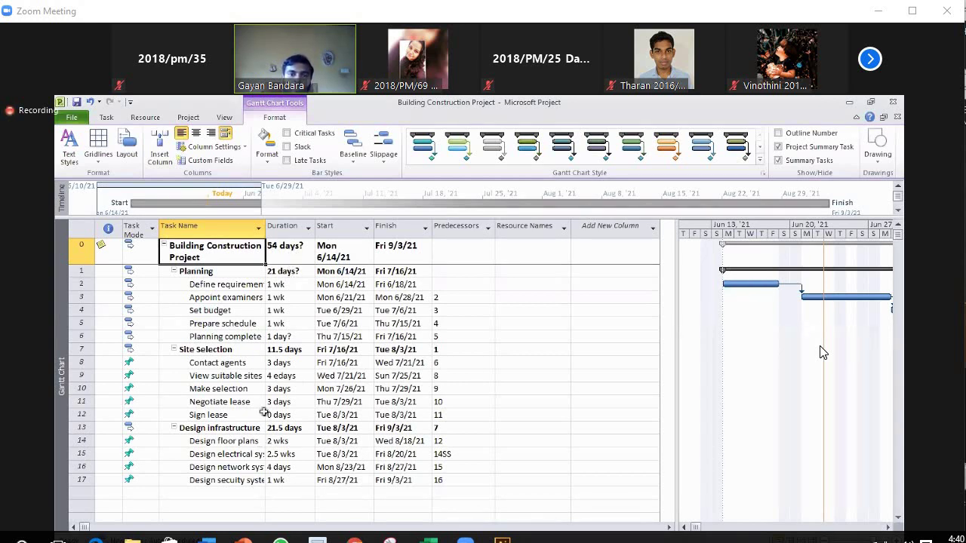
- Examine the Building Construction Project summary task's start date and the note attached to it
click(325, 247)
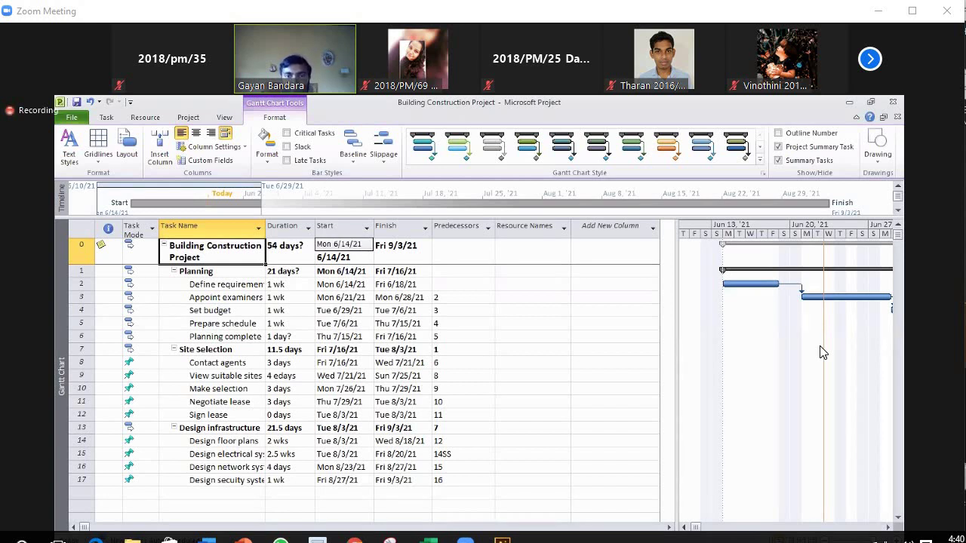
click(492, 243)
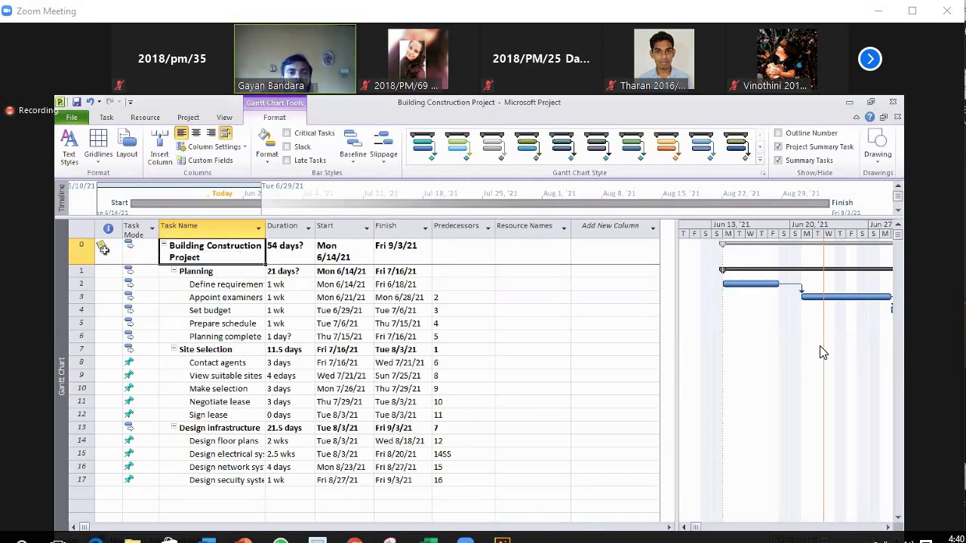
mouse_move(103, 247)
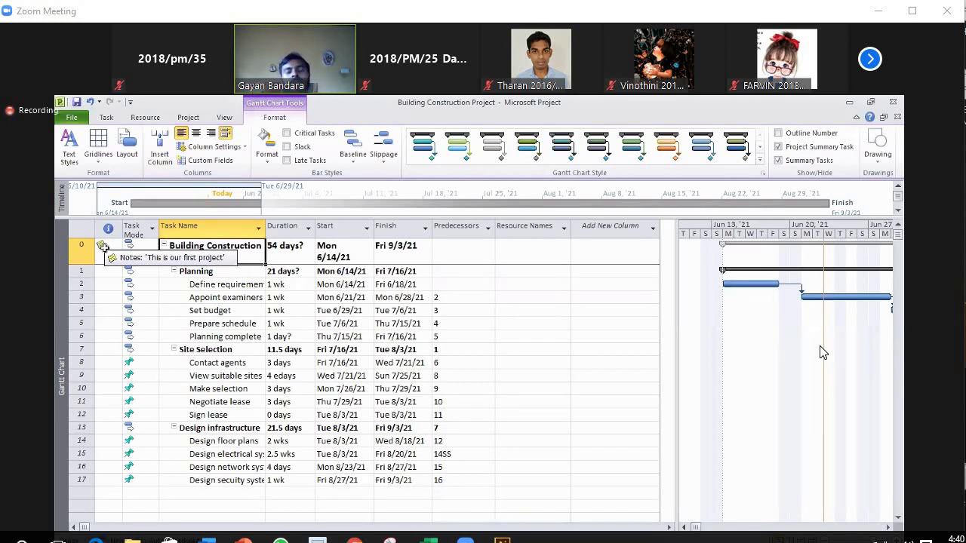
- Review the project's summary details in Advanced Properties, including the comments, and return to the Gantt chart
click(72, 117)
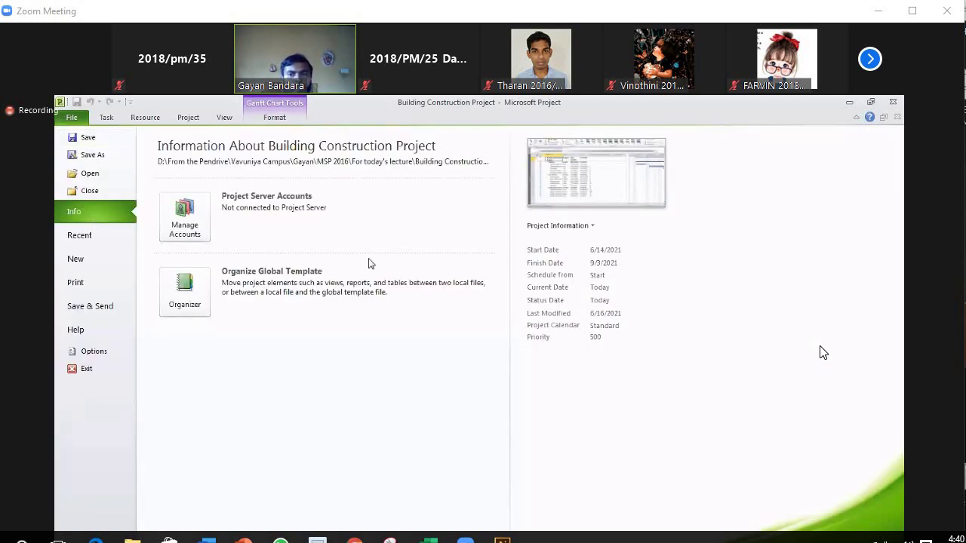
click(561, 228)
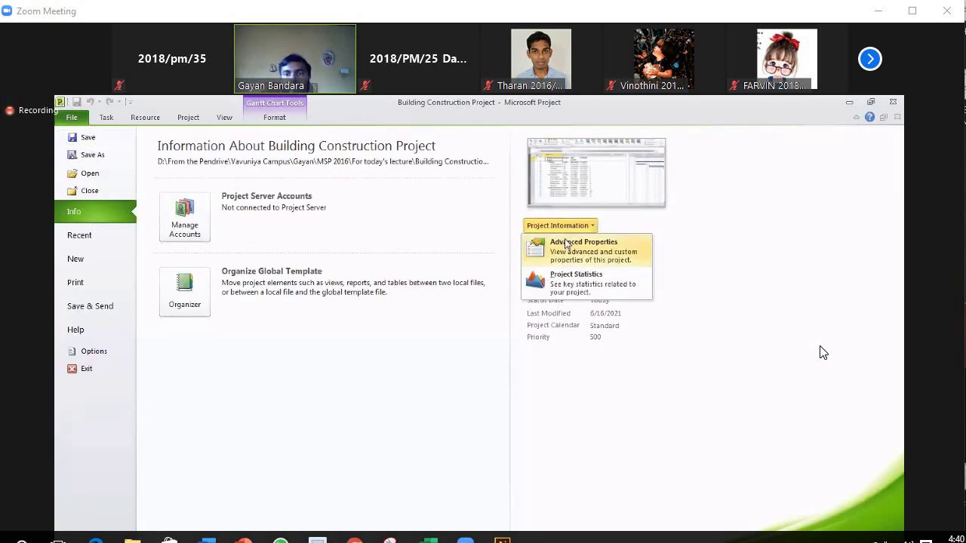
click(568, 252)
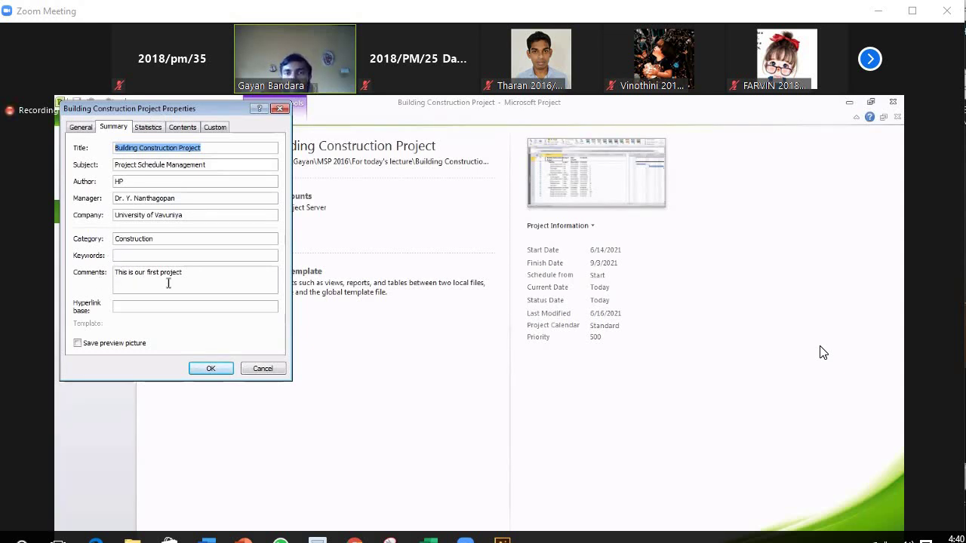
click(211, 370)
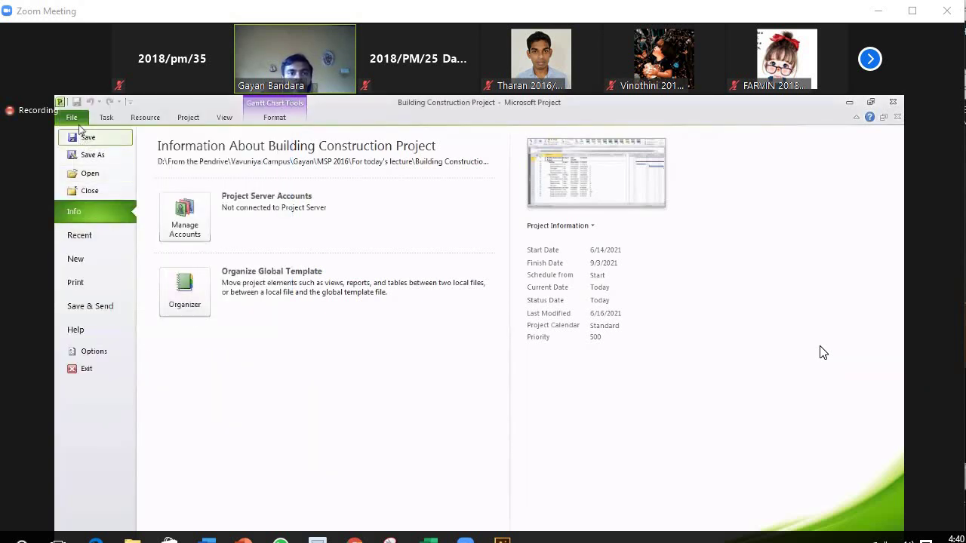
click(72, 118)
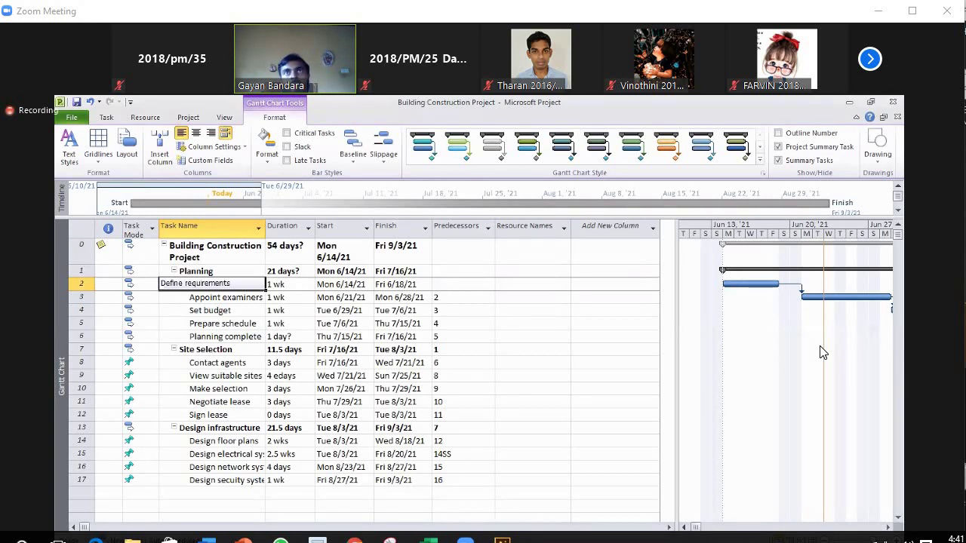
key(Return)
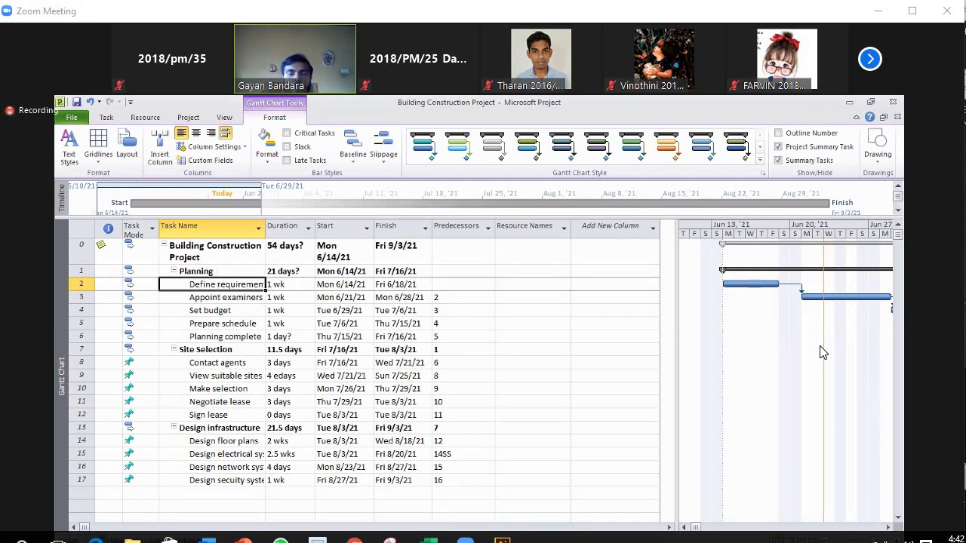
click(221, 286)
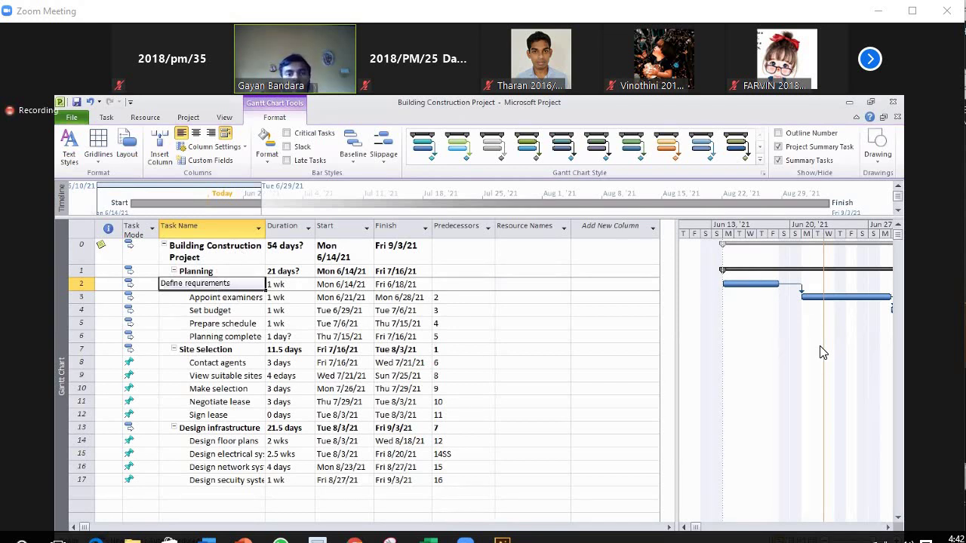
key(Escape)
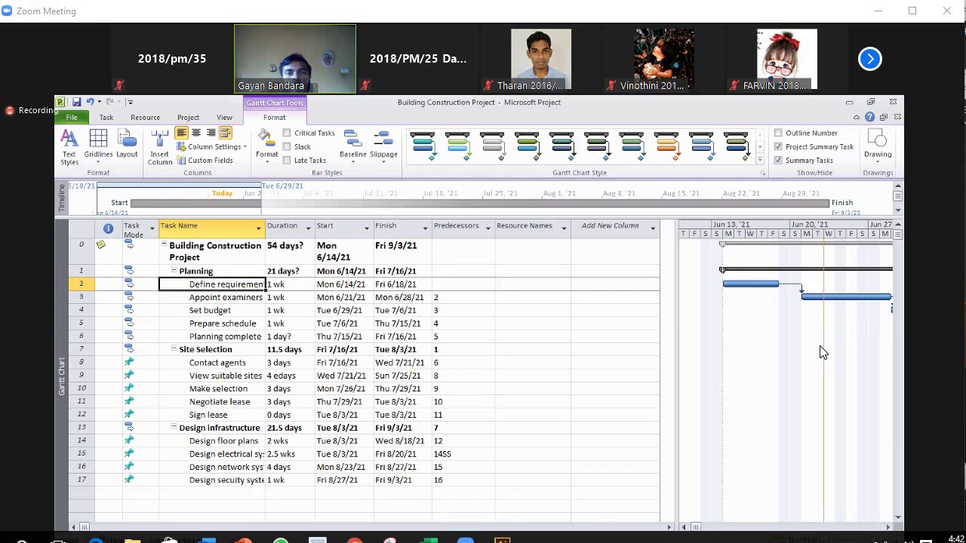
key(F2)
- Add the note "Here, we are going to identify all the requirements of the project." to the Define requirements task
click(235, 290)
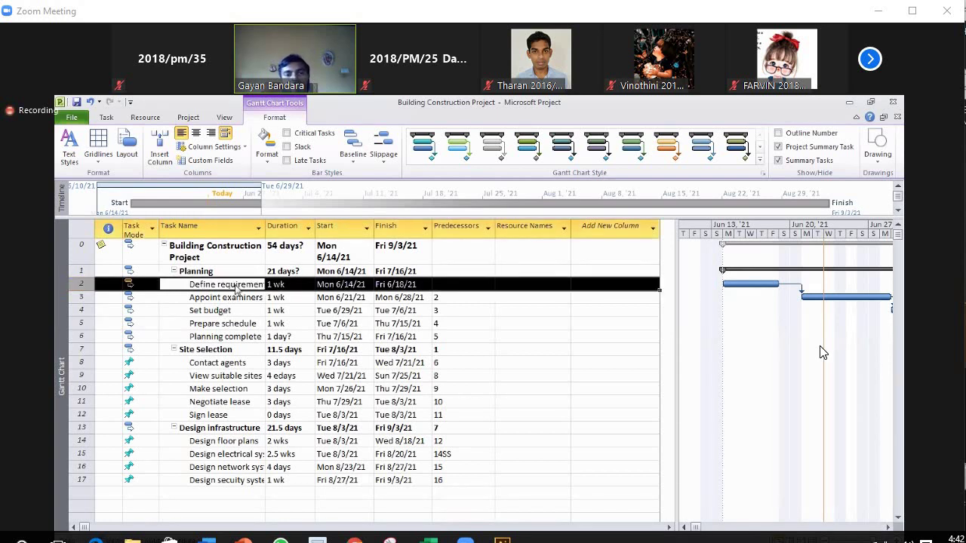
double_click(235, 290)
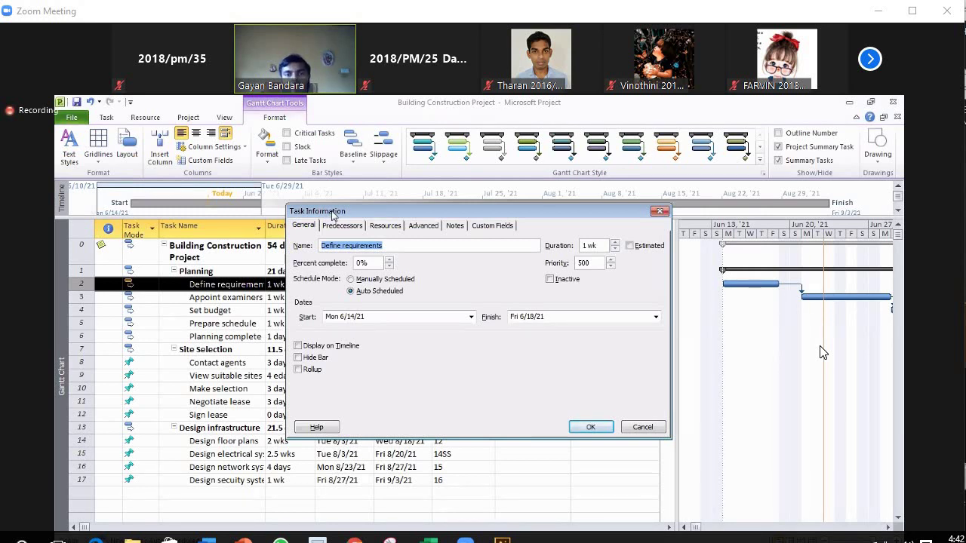
click(456, 227)
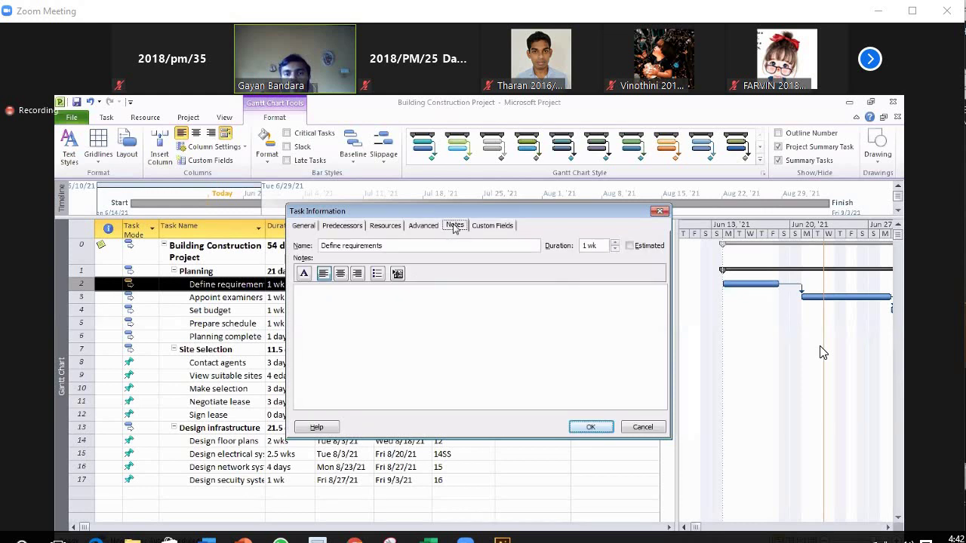
click(335, 306)
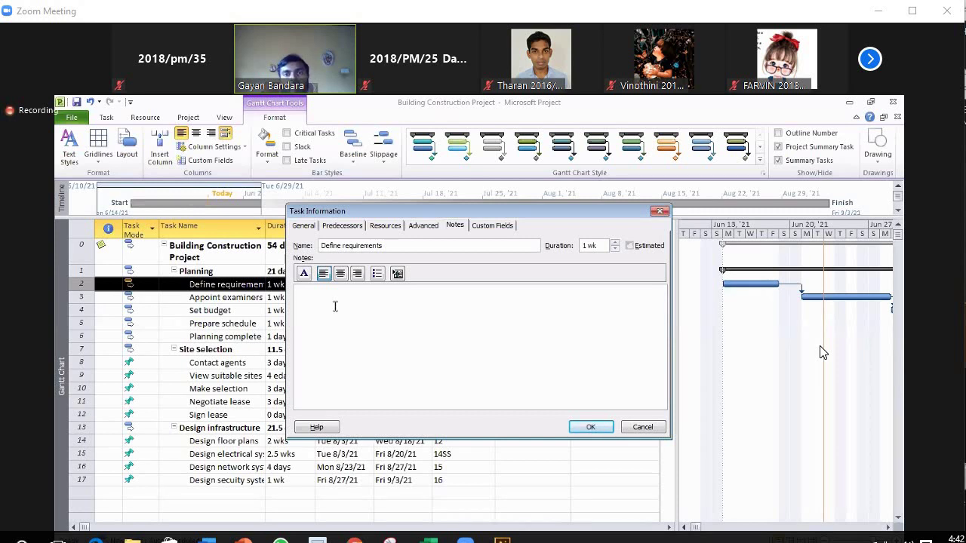
text(H)
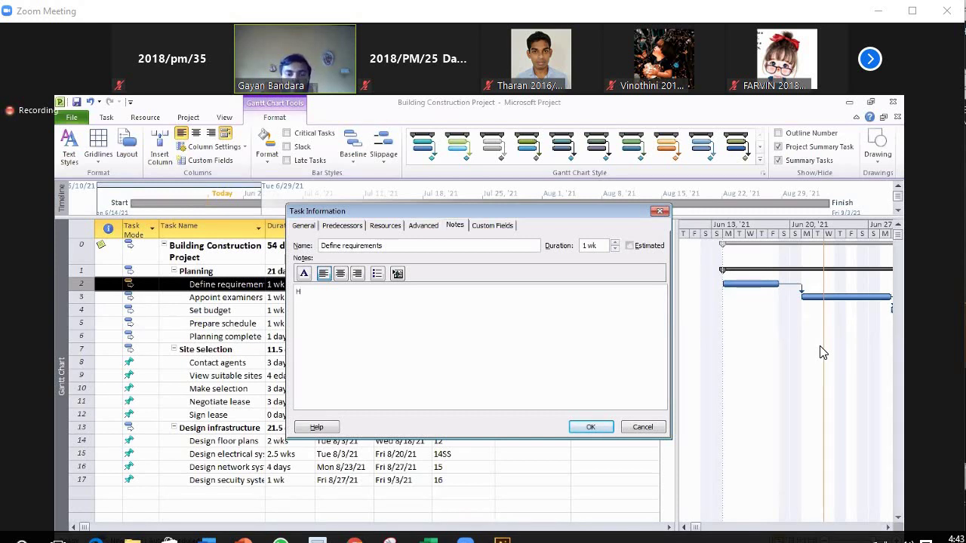
text(ere, we are )
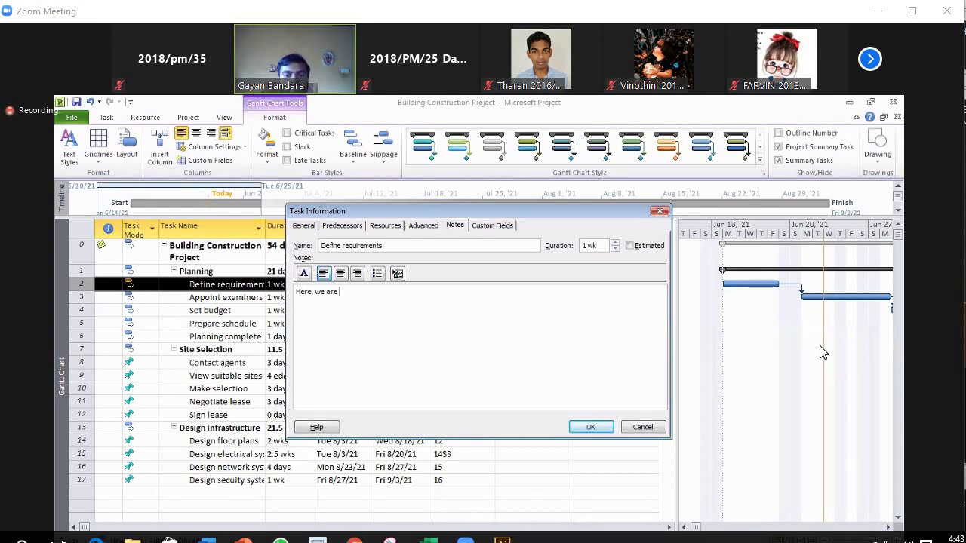
text(aoing to identi)
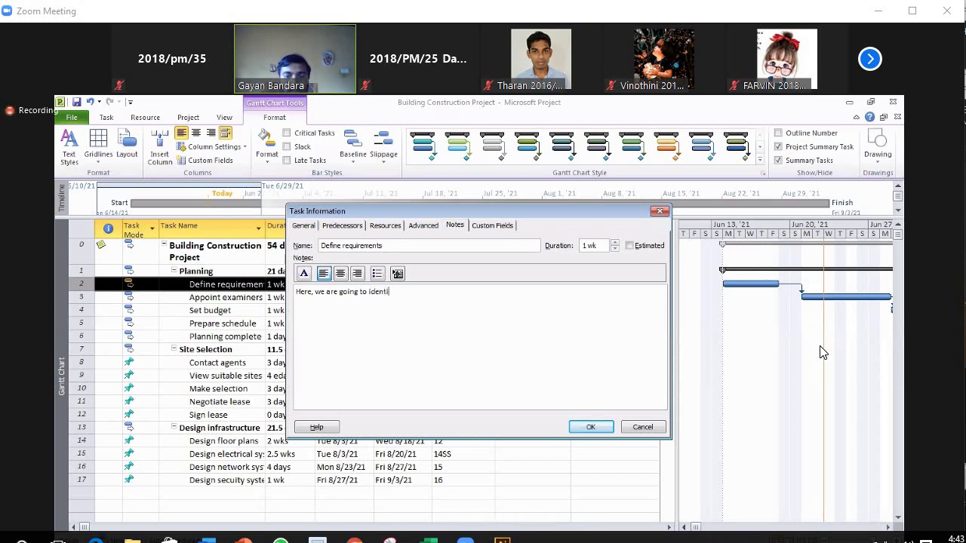
text(fy all h)
text(he requ)
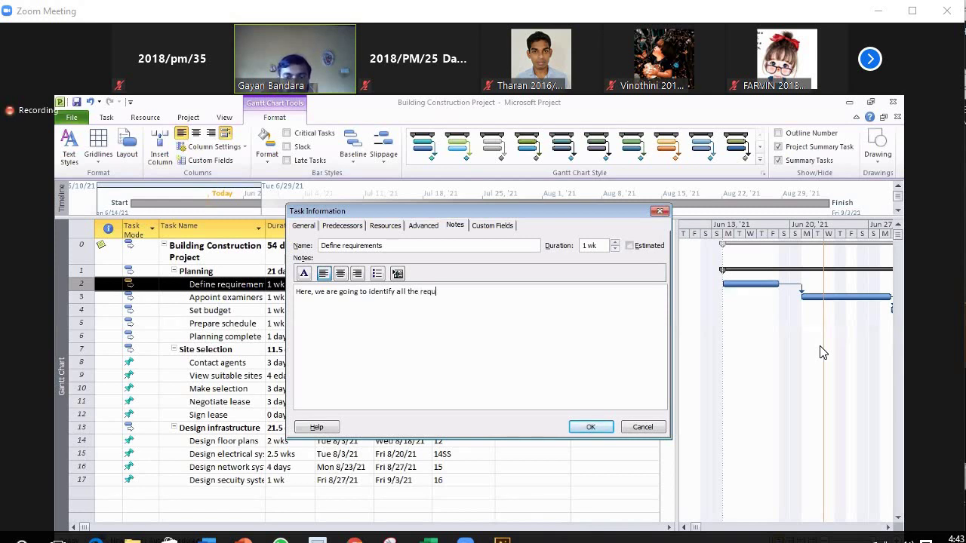
text(irements )
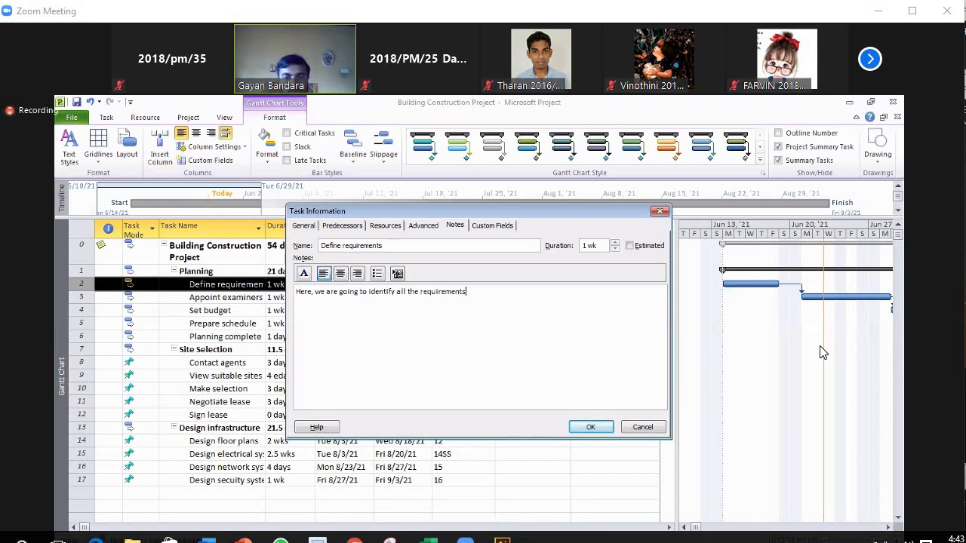
text(of the project.)
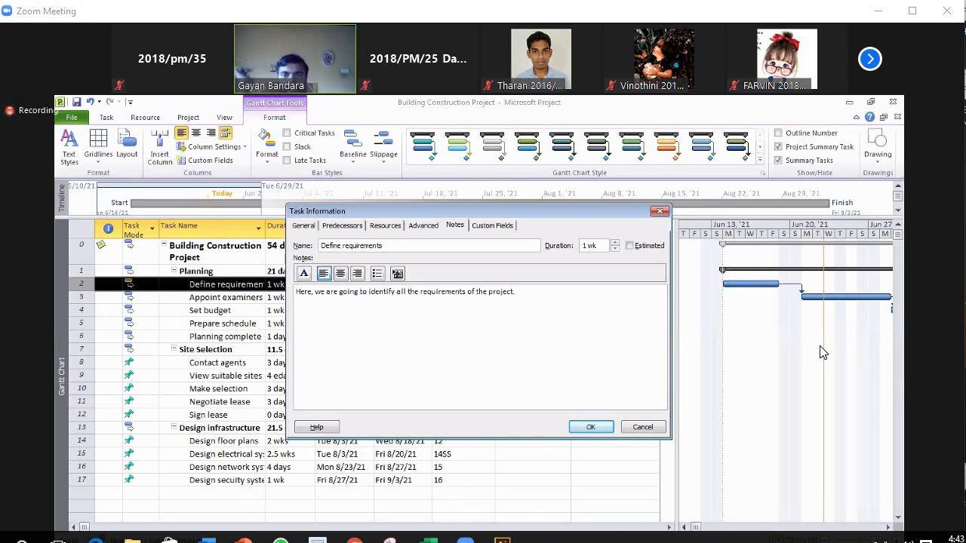
click(591, 428)
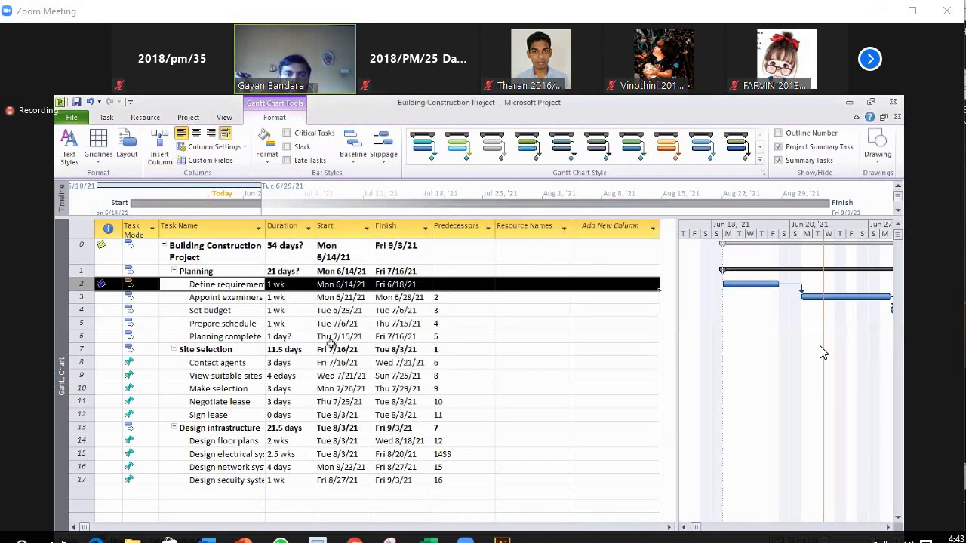
click(214, 286)
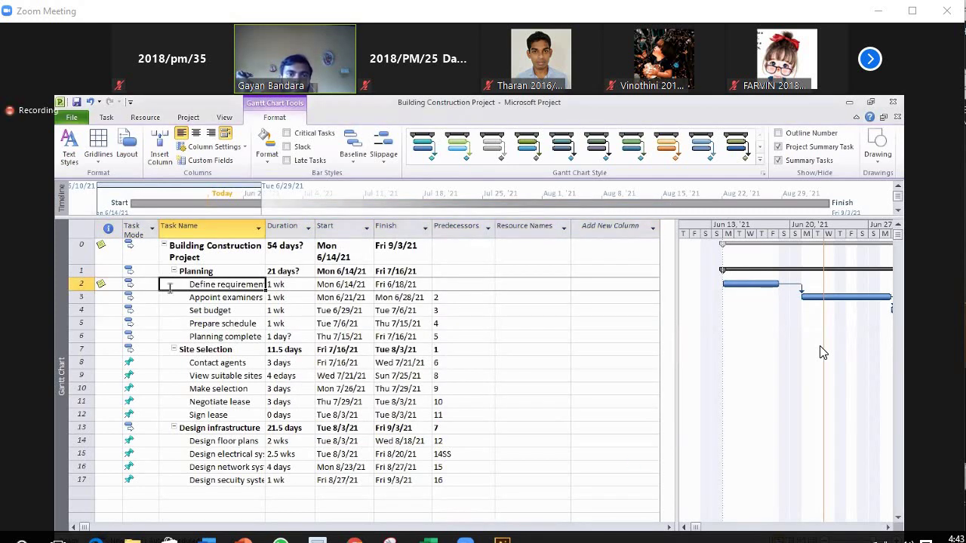
mouse_move(102, 284)
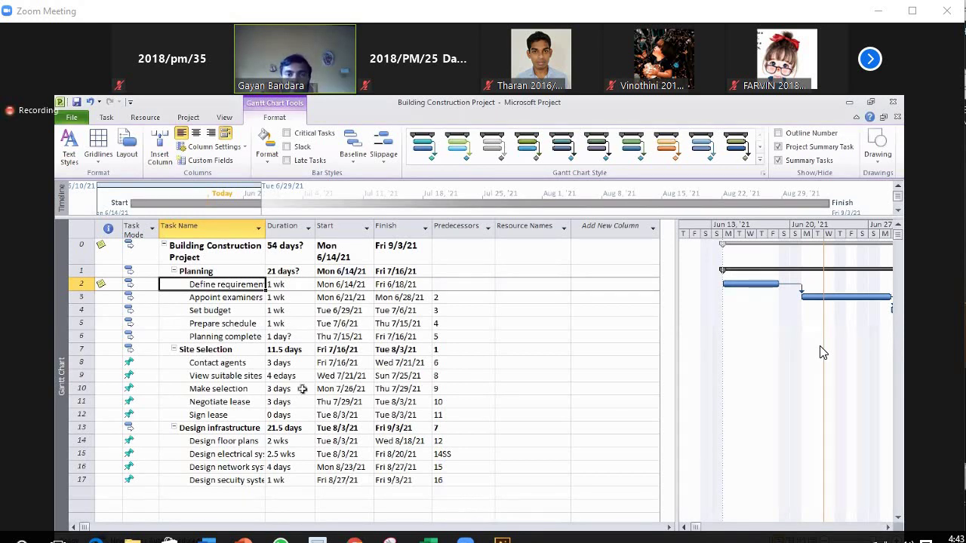
- Start inserting a hyperlink on the Set budget task with the display text "All the budget details are here"
click(219, 311)
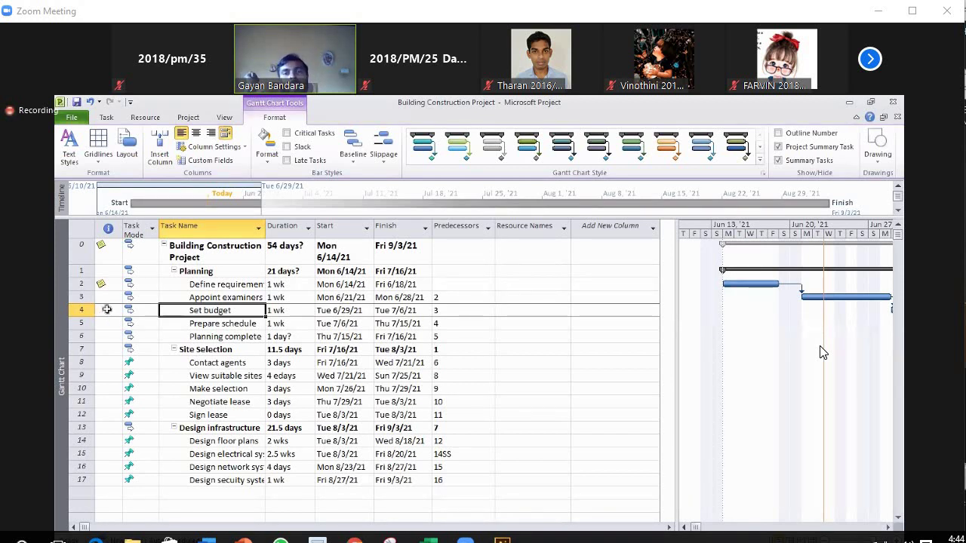
right_click(245, 311)
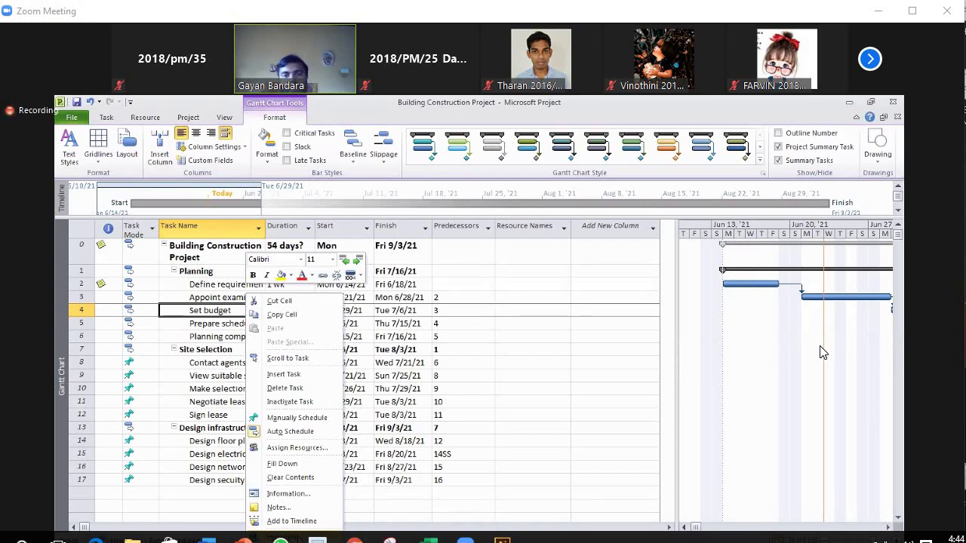
key(ctrl+k)
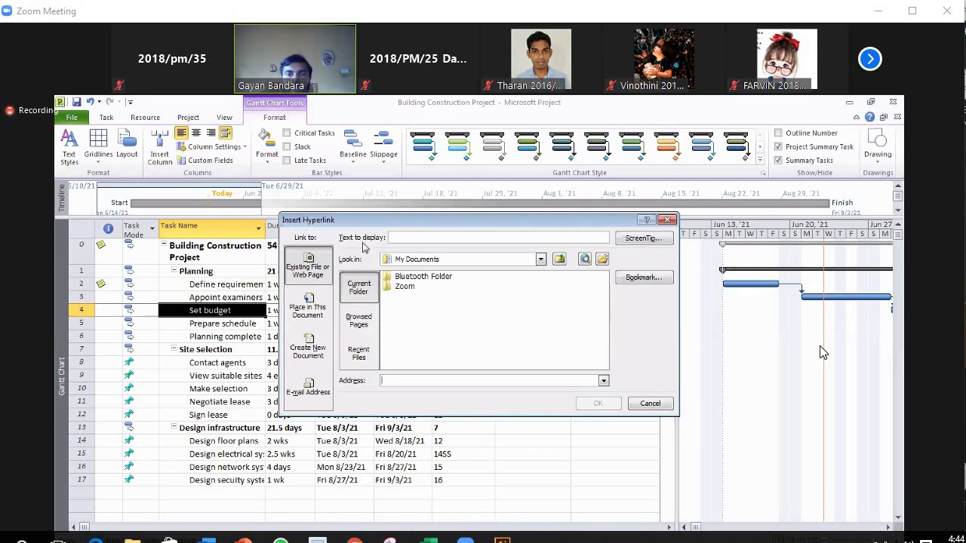
click(400, 237)
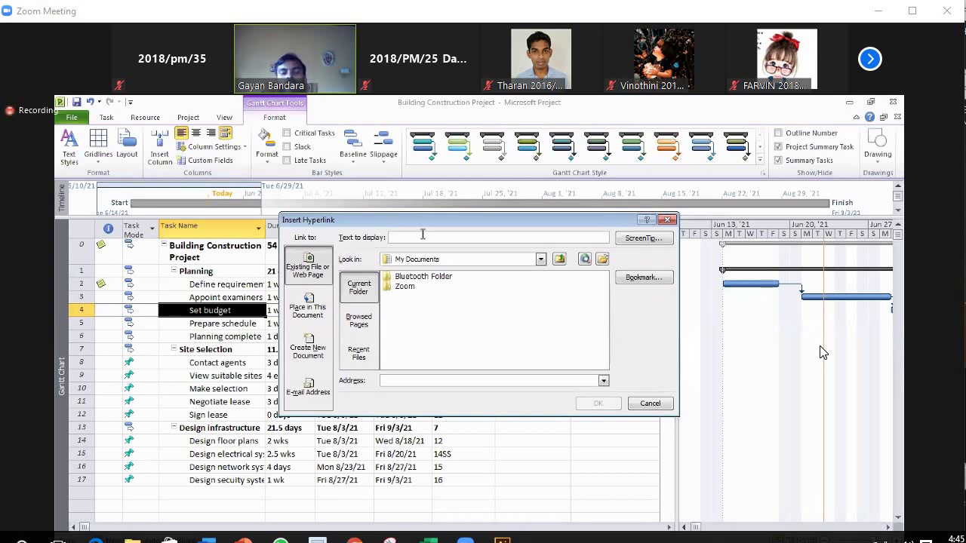
text(All )
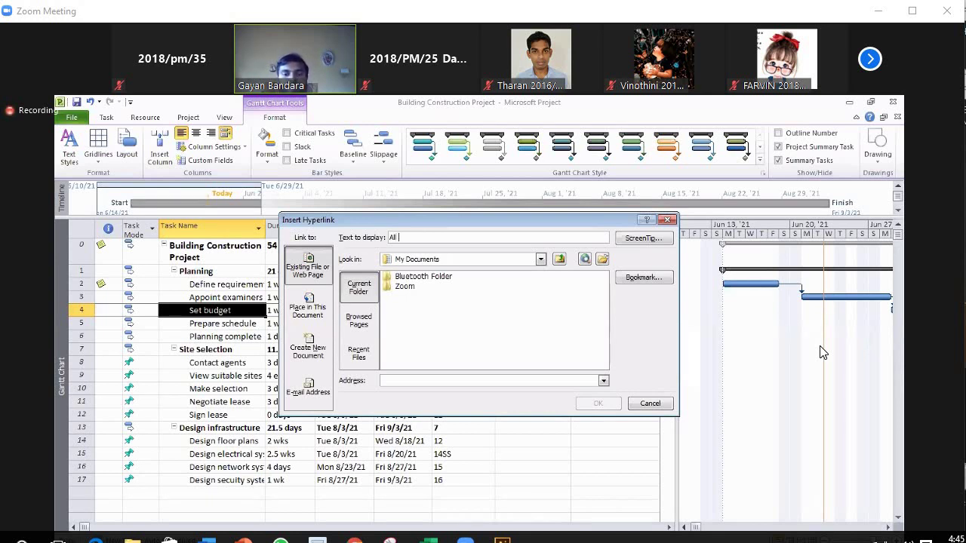
text(the bud)
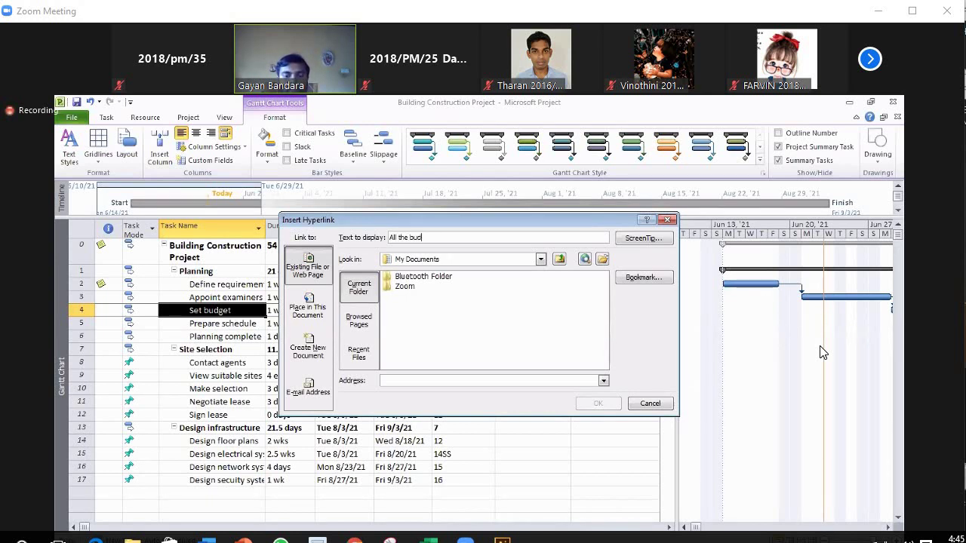
text(get details are here)
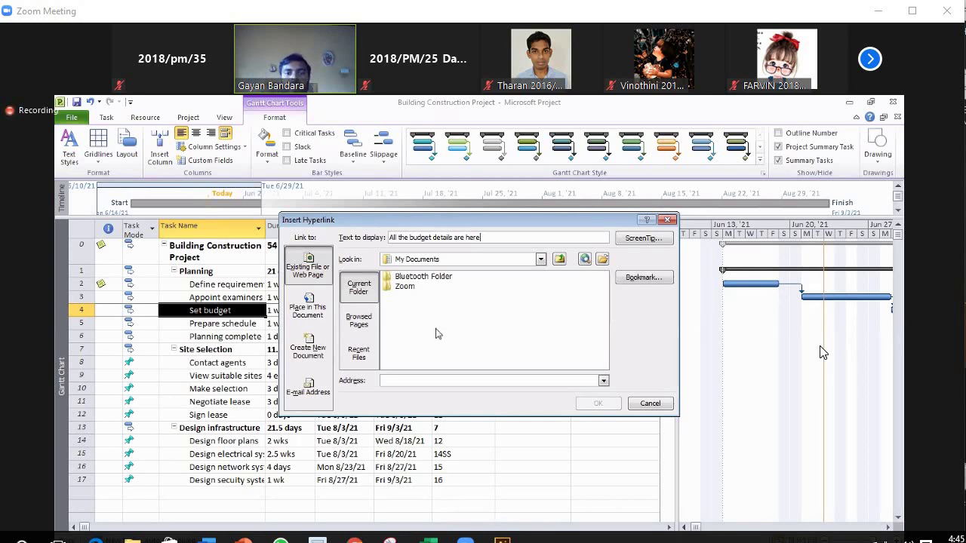
click(399, 381)
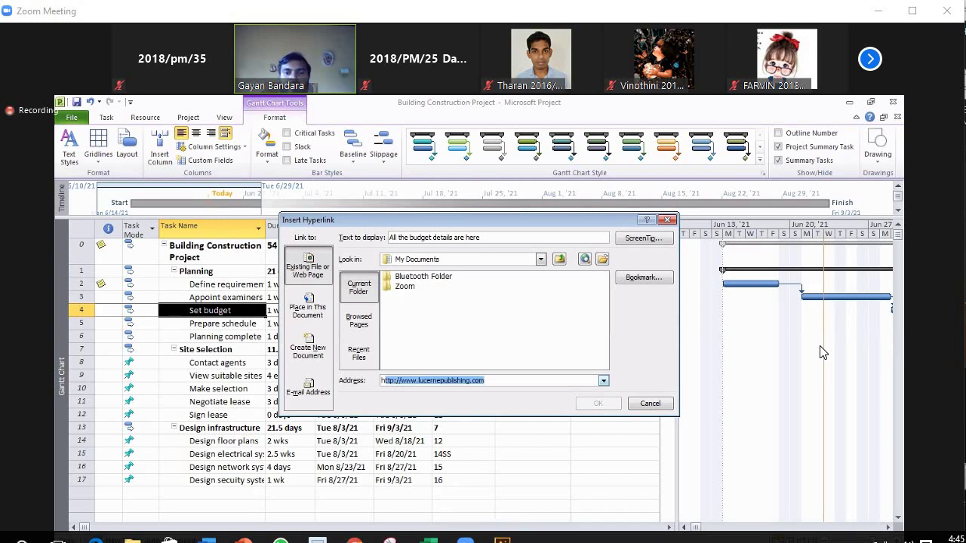
text(http://www.lucernepublishing.com)
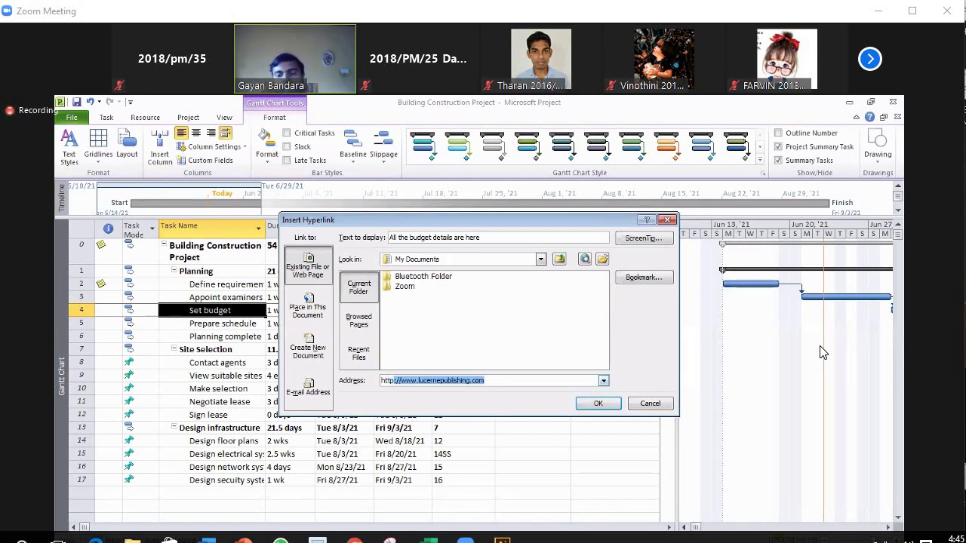
key(shift+Right)
key(shift+Right)
key(shift+Right)
key(shift+Right)
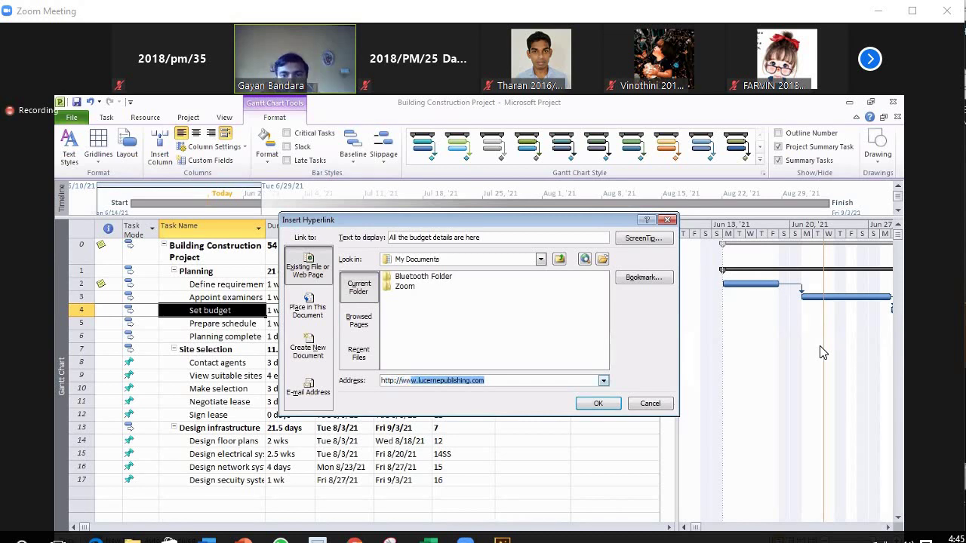
key(shift+Right)
key(shift+Right)
key(shift+Right)
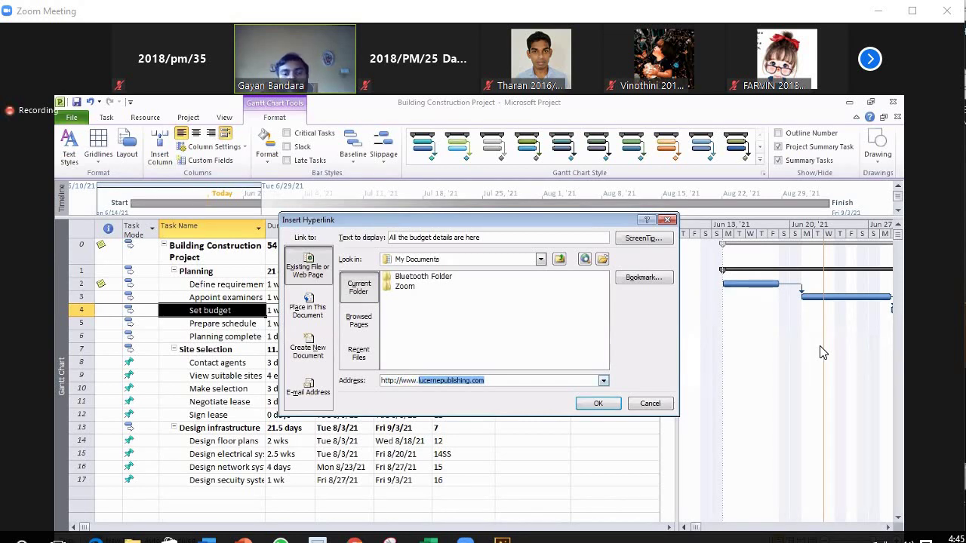
text(budgetdetails.vau.jfn.ac.lk)
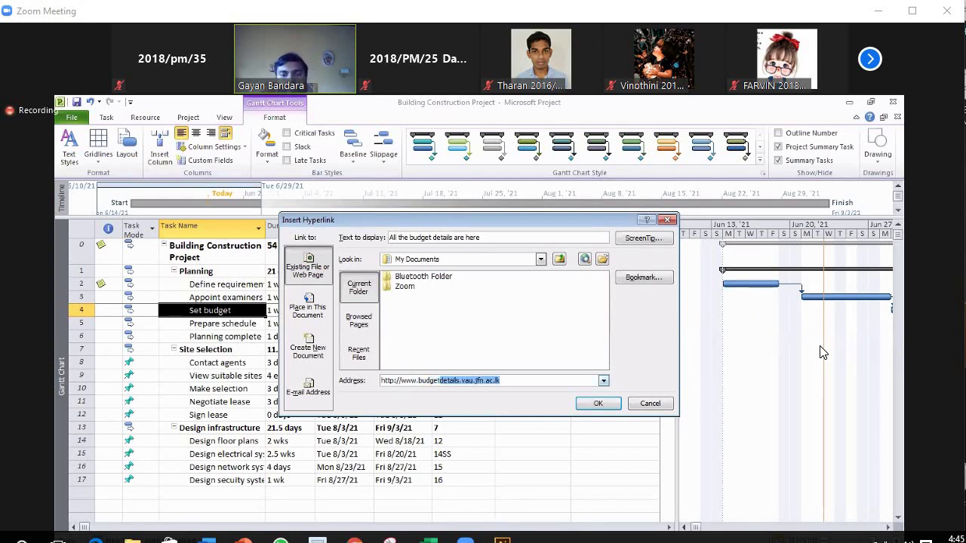
click(501, 381)
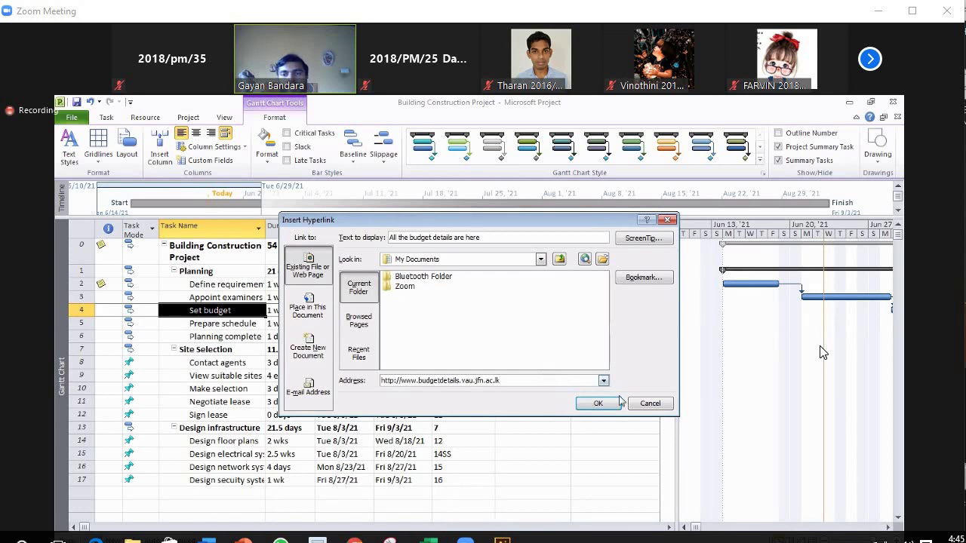
click(598, 403)
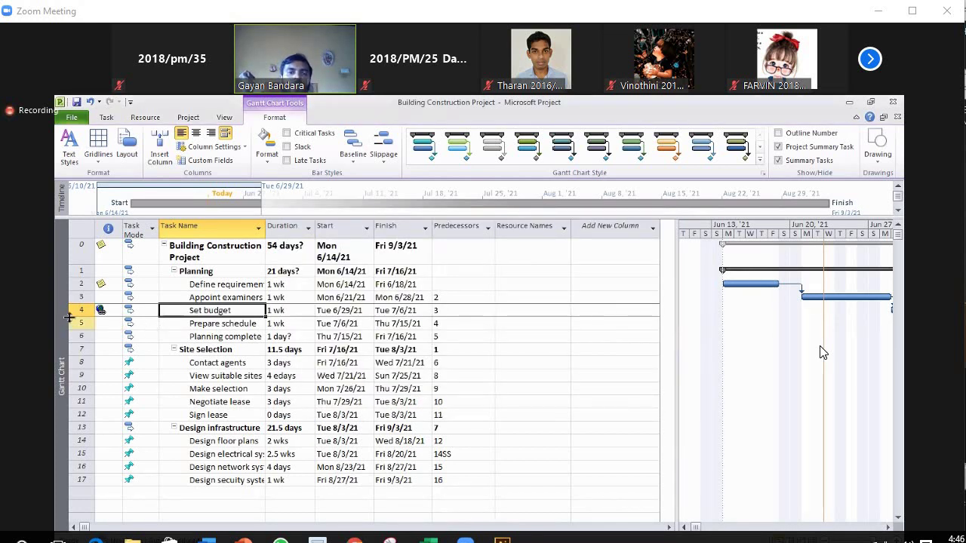
mouse_move(101, 311)
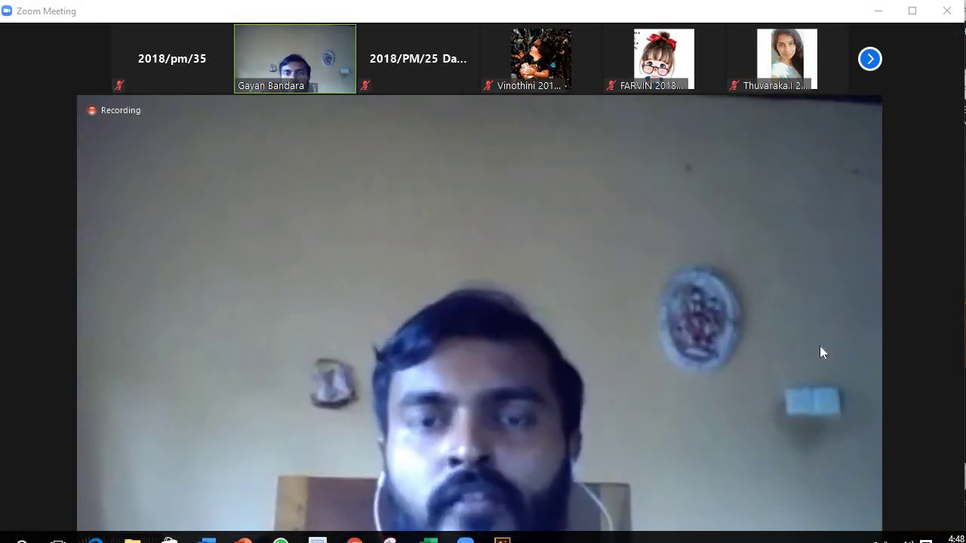
mouse_move(416, 521)
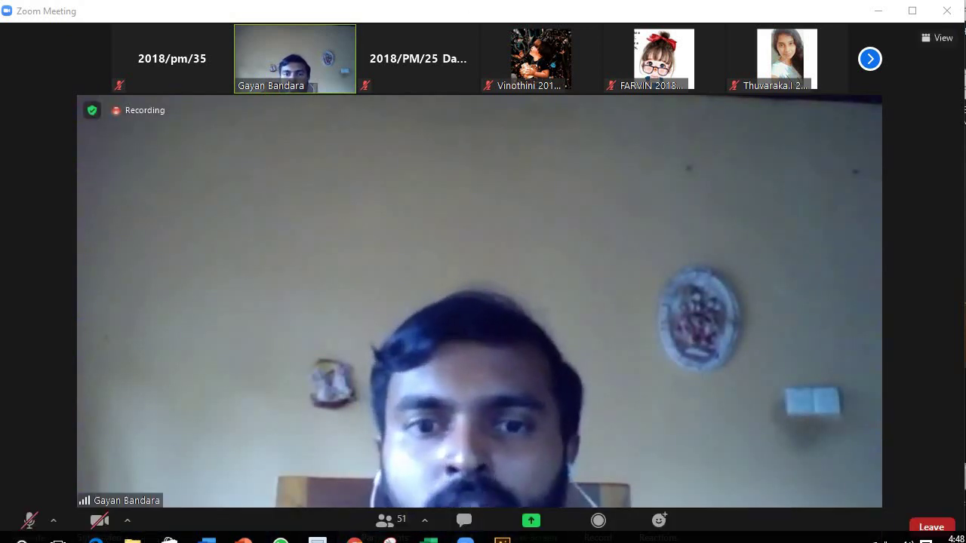
drag(488, 22, 484, 19)
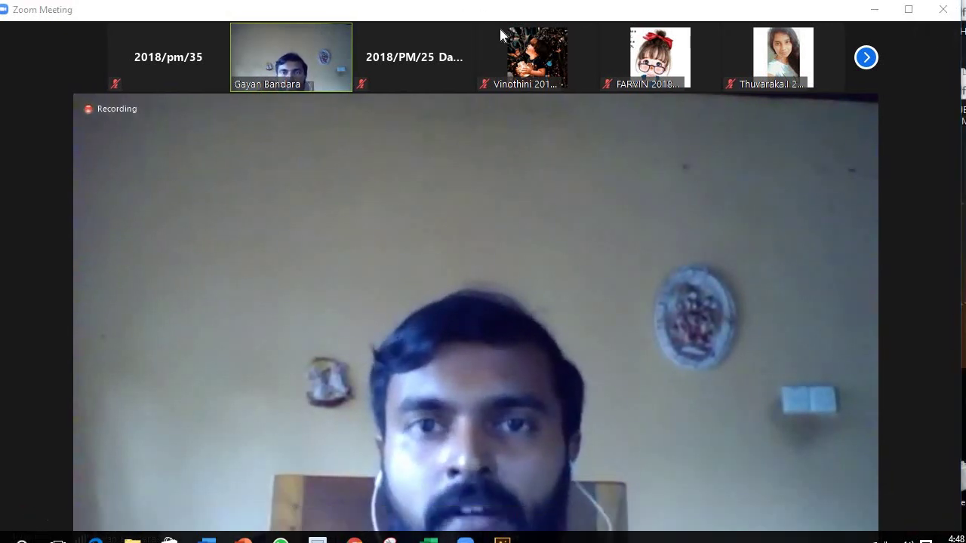
right_click(499, 25)
click(697, 103)
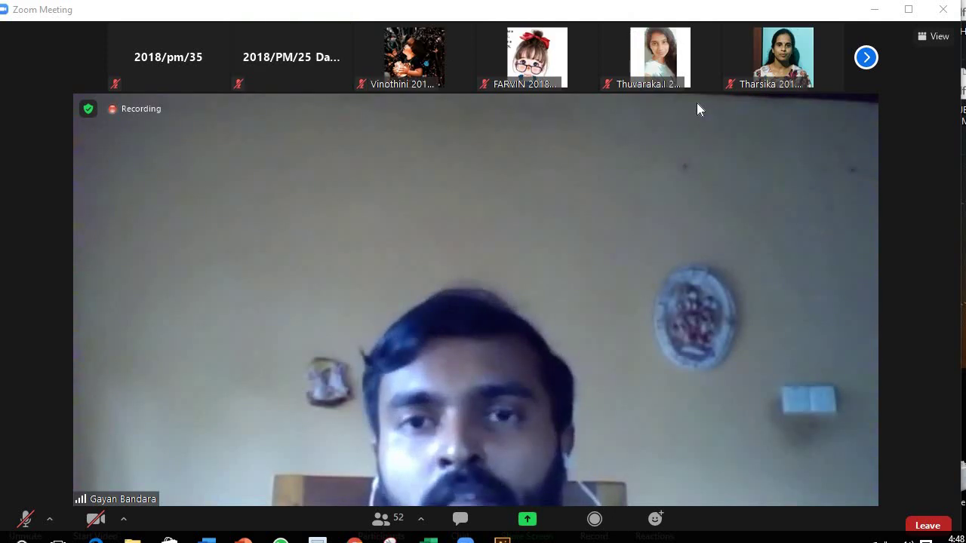
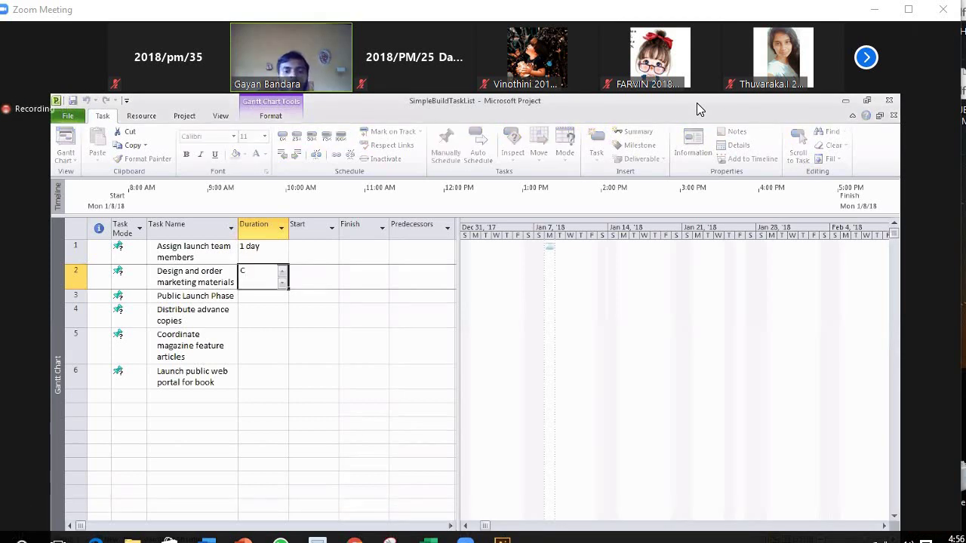
- Enter "Check with Marketing team" as the duration of Design and order marketing materials and make its row tall enough for the full text
text(heck)
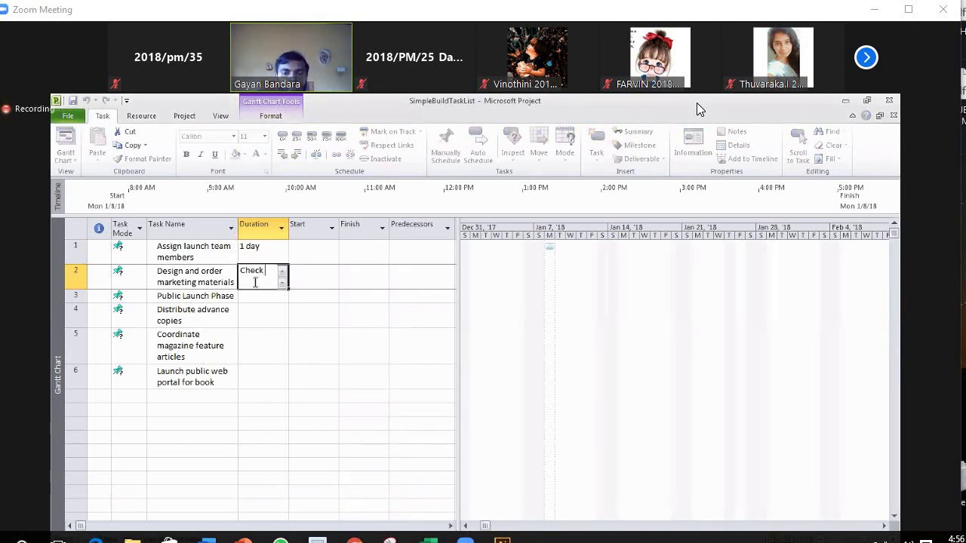
text( with)
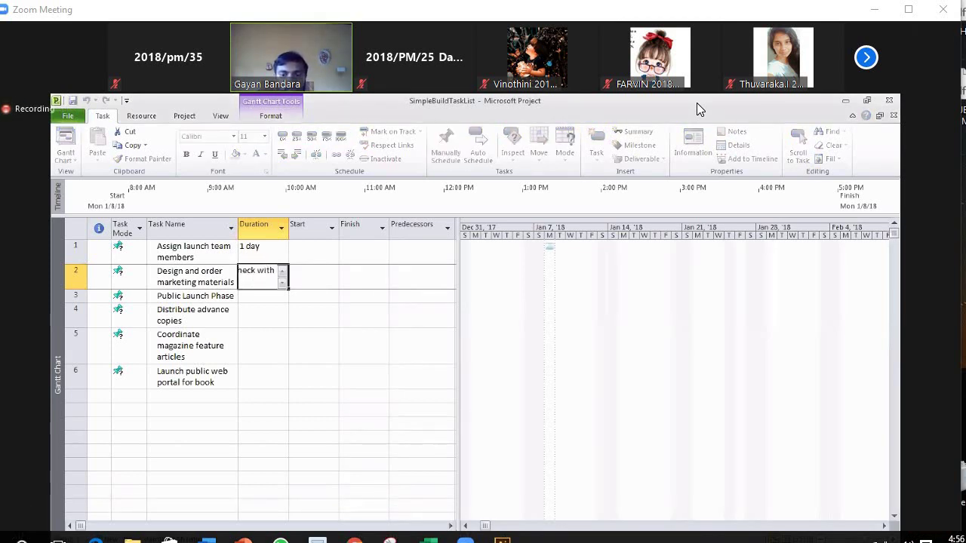
text( Marketing)
key(Return)
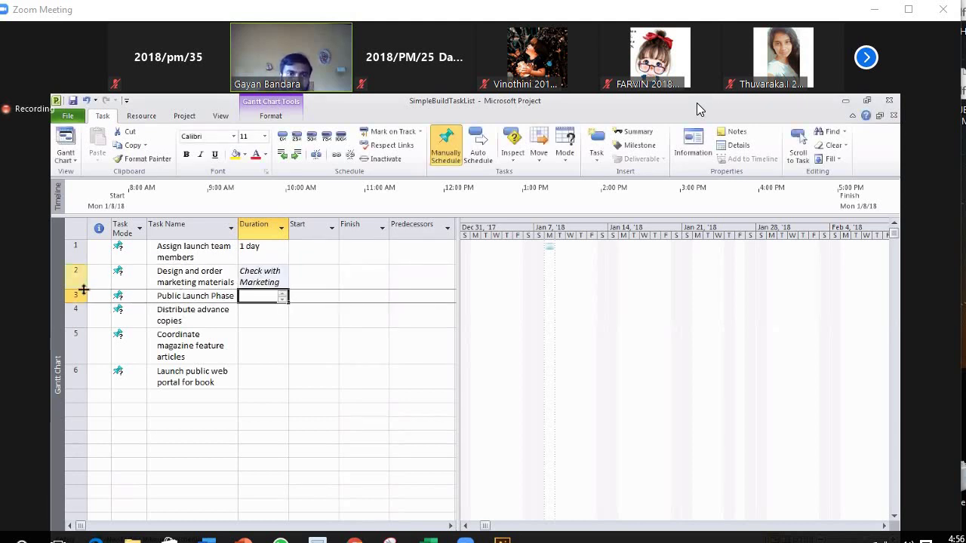
drag(84, 290, 82, 310)
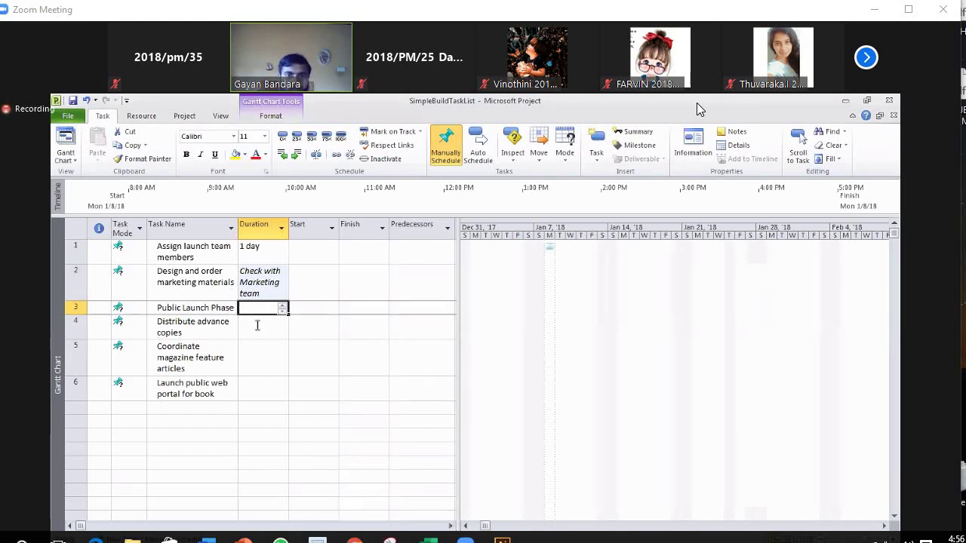
- Set the duration of the Distribute advance copies task to 2d
click(257, 325)
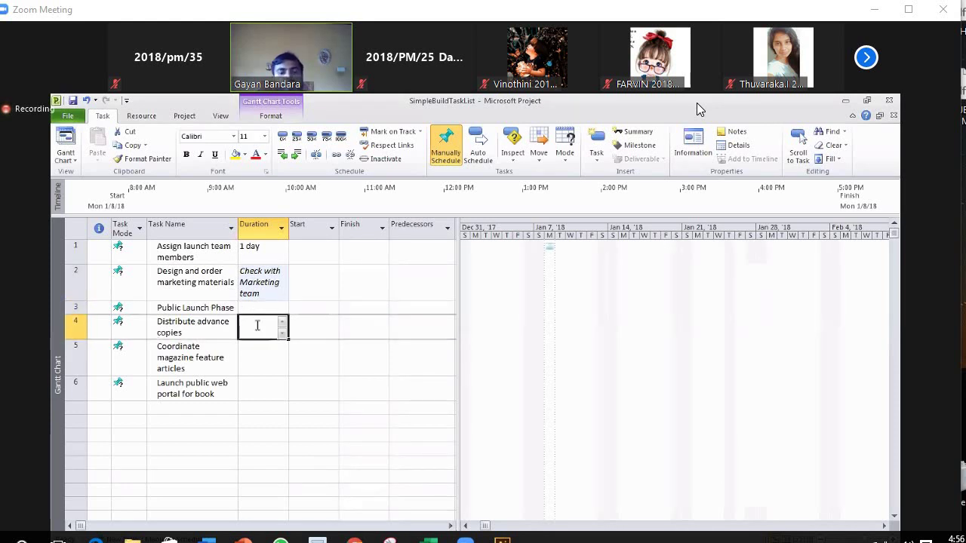
text(2d)
key(Return)
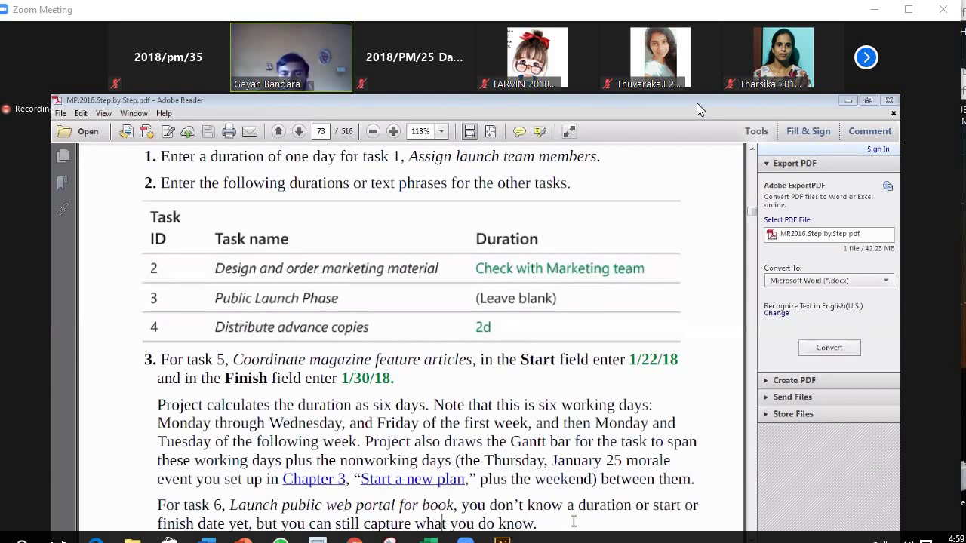
click(698, 110)
scroll(574, 521, down, 1)
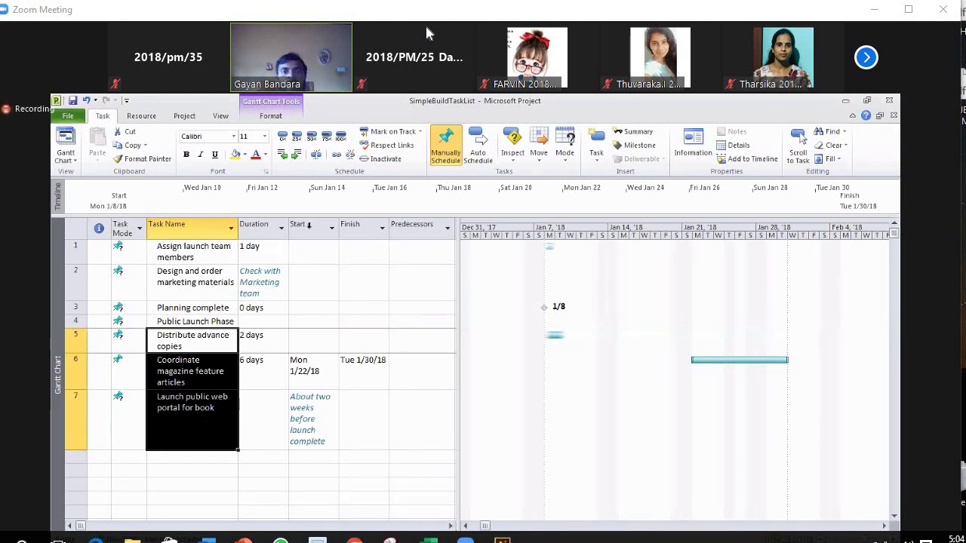
- Indent Distribute advance copies, Coordinate magazine feature articles and Launch public web portal for book as subtasks of Public Launch Phase
click(298, 157)
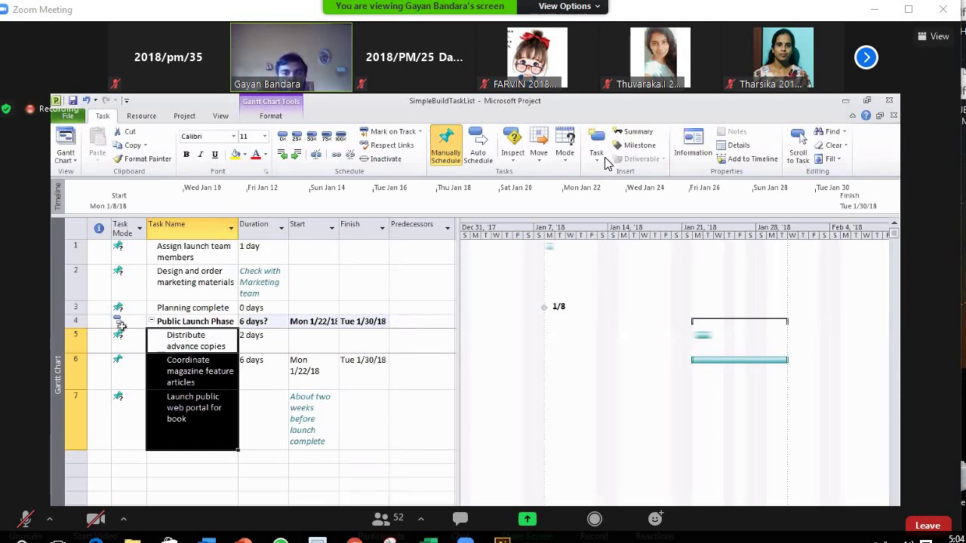
click(168, 346)
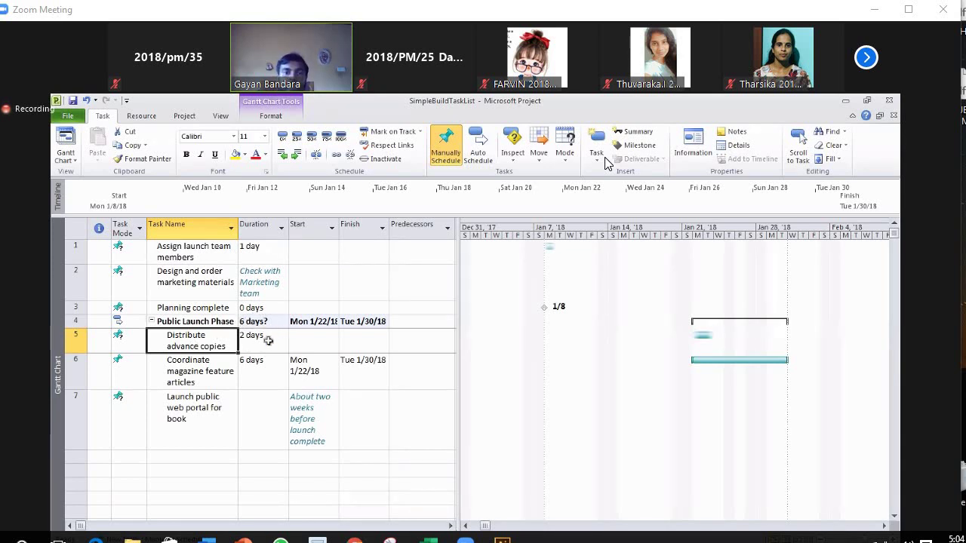
click(270, 341)
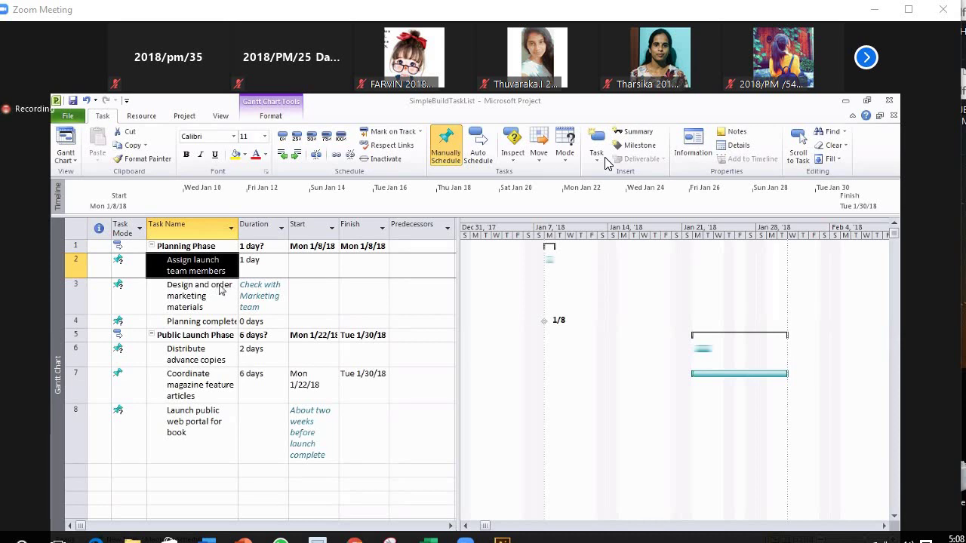
- Make task 2 the predecessor of the Design and order marketing materials task
click(405, 291)
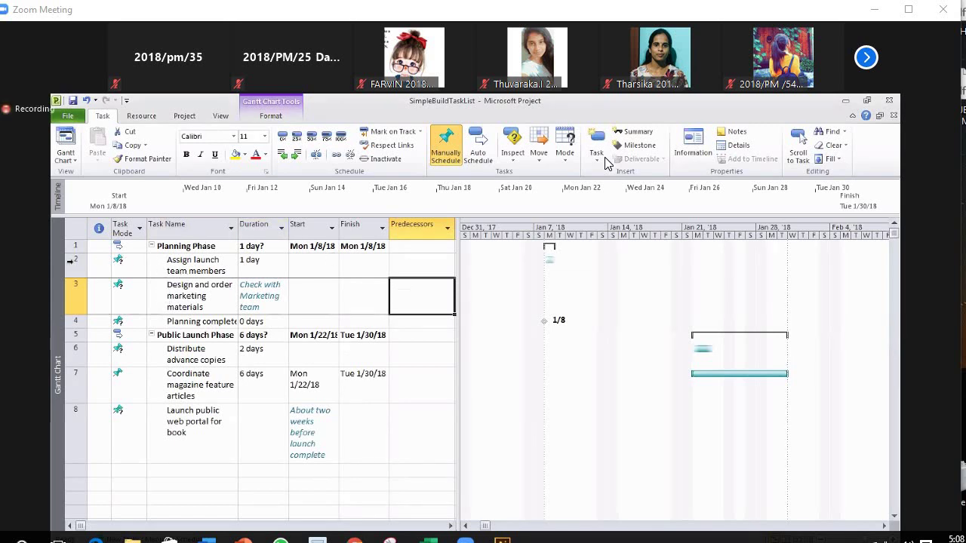
text(2)
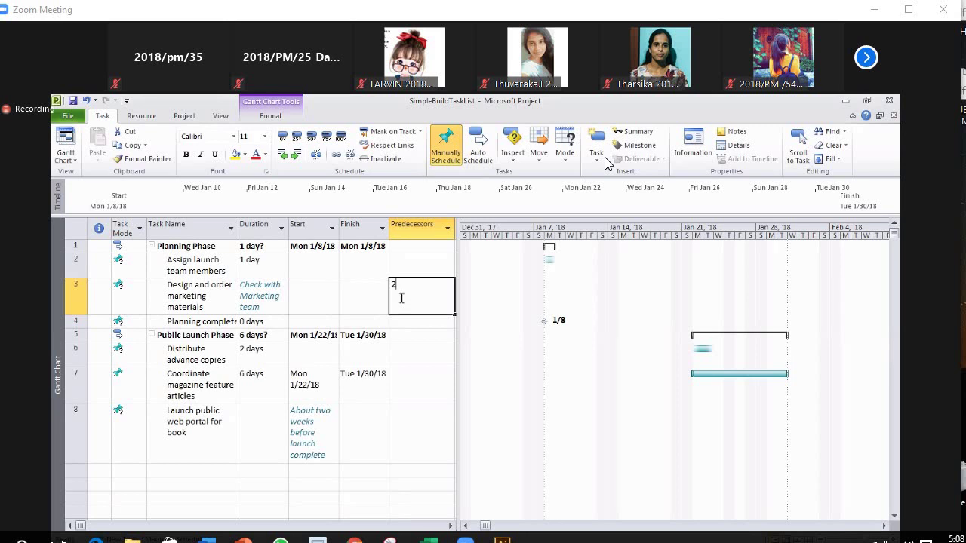
key(Return)
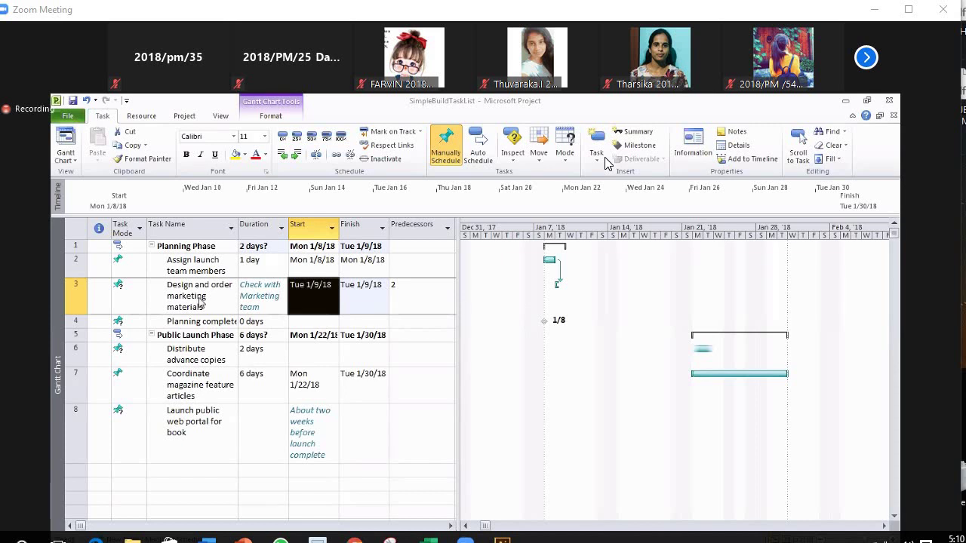
- Make task 3, Design and order marketing materials, a Finish-to-Start predecessor of the Planning complete milestone through its task information
click(221, 324)
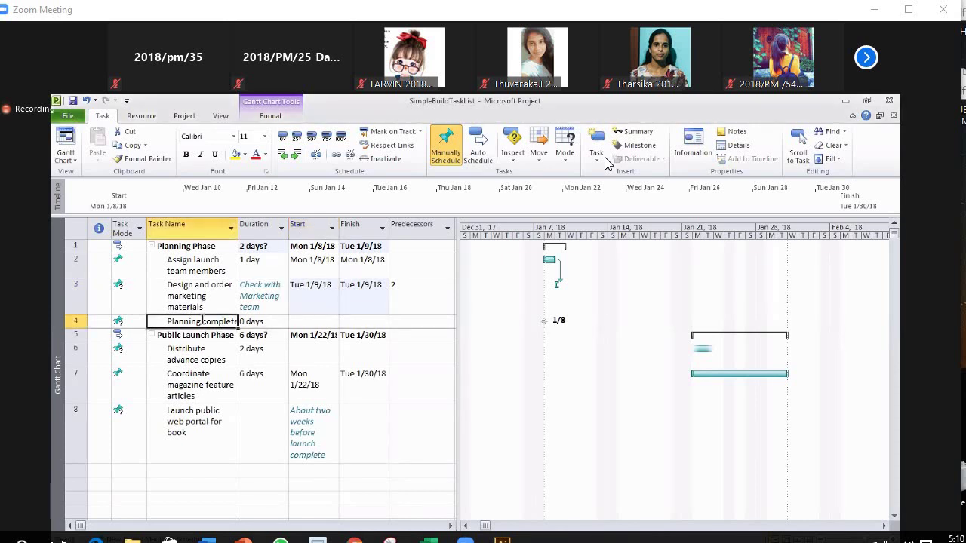
key(F2)
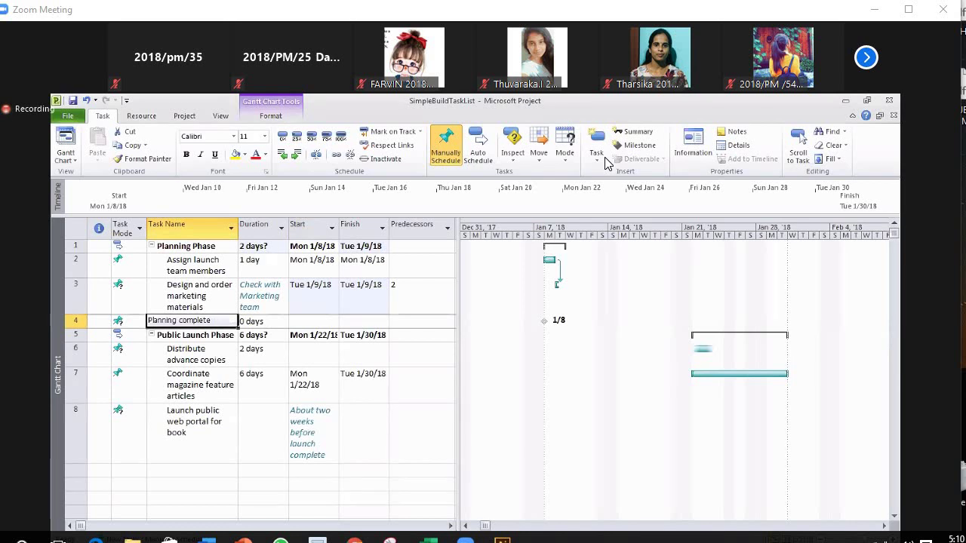
key(Escape)
double_click(196, 323)
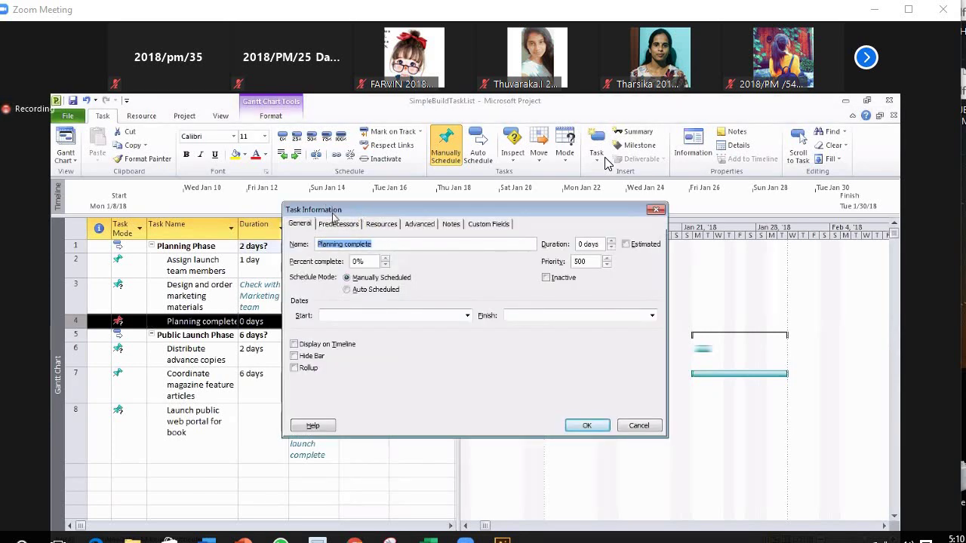
click(338, 226)
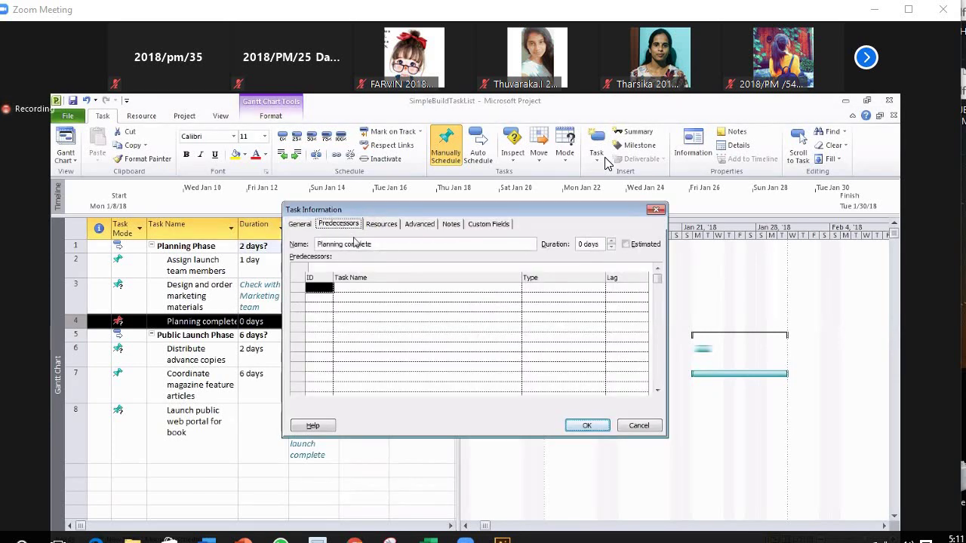
click(324, 288)
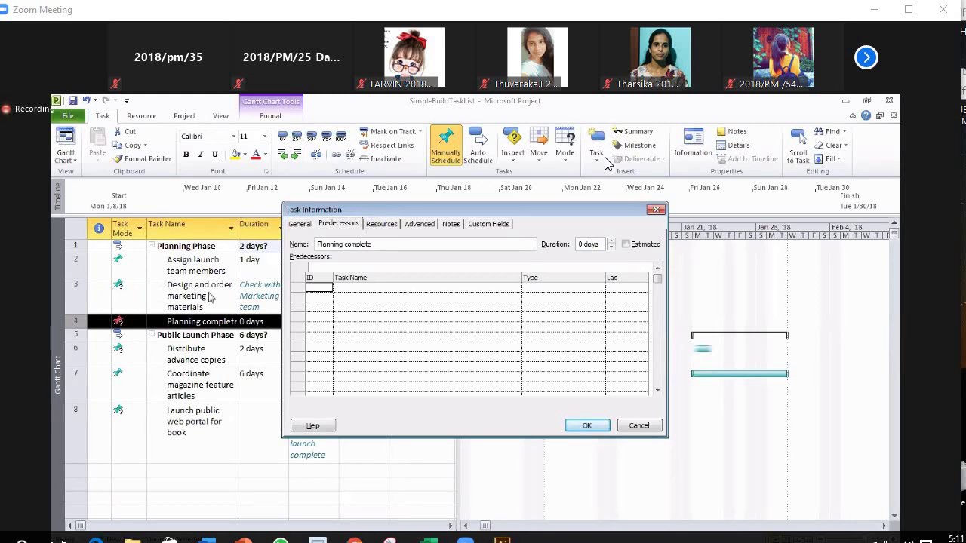
text(3)
key(Return)
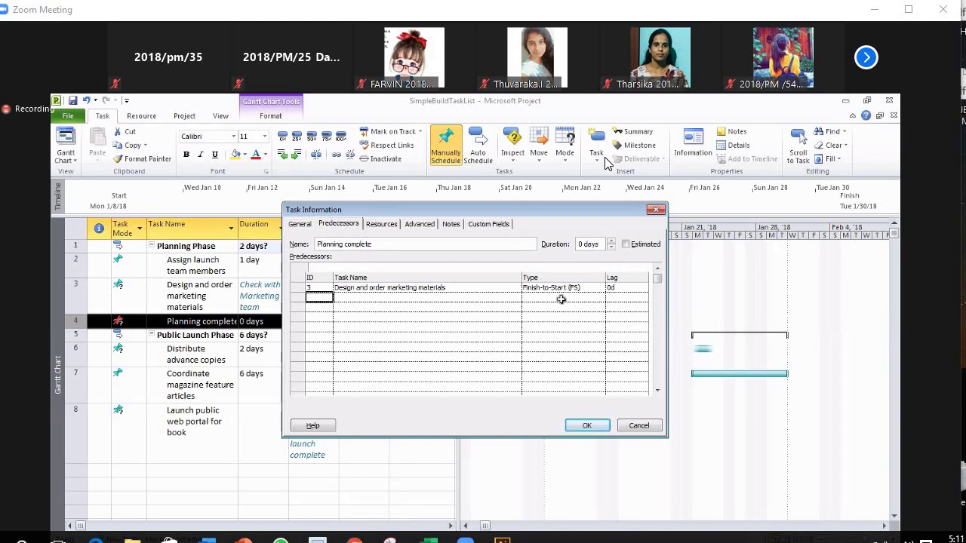
click(587, 426)
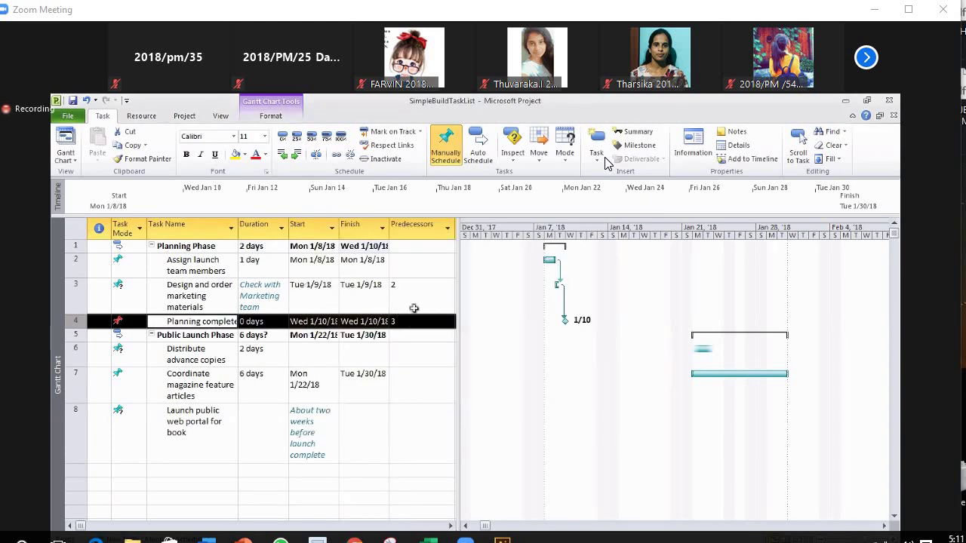
click(414, 308)
click(416, 322)
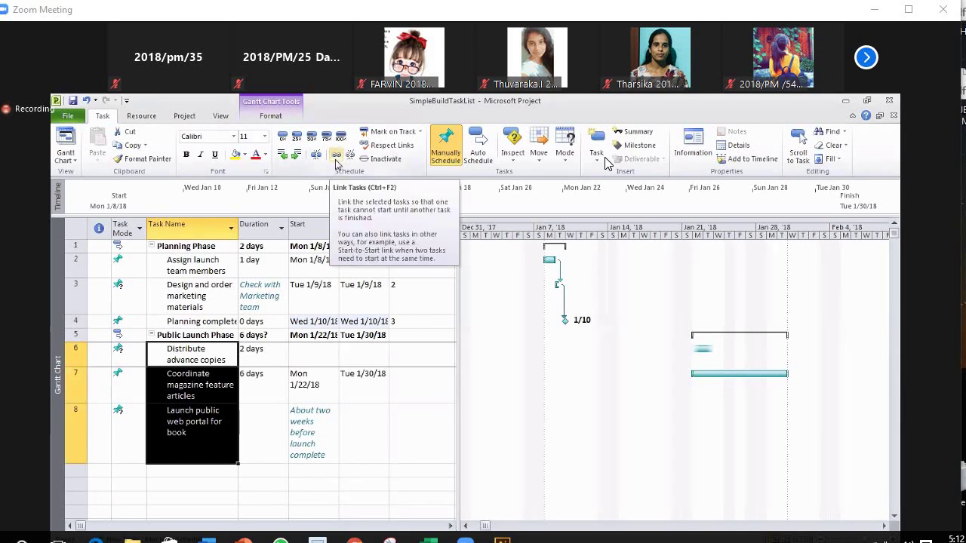
- Link tasks 6 through 8 under Public Launch Phase in sequence
click(336, 159)
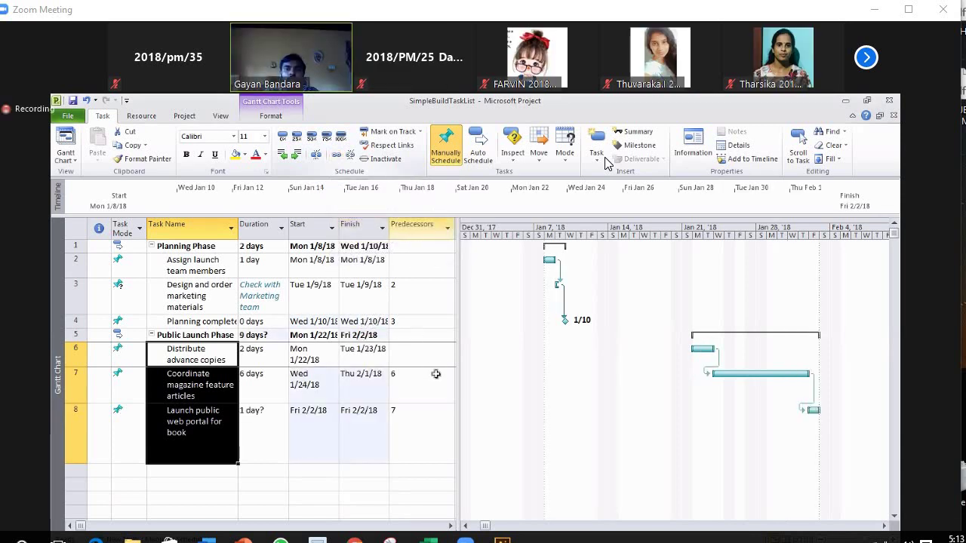
click(418, 358)
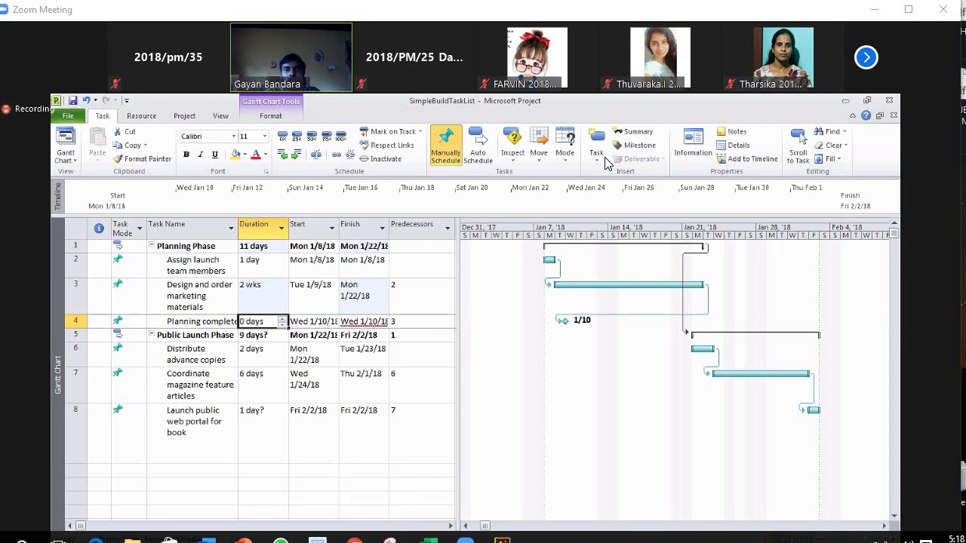
- Reschedule the Planning complete milestone to respect its link to task 3
click(320, 324)
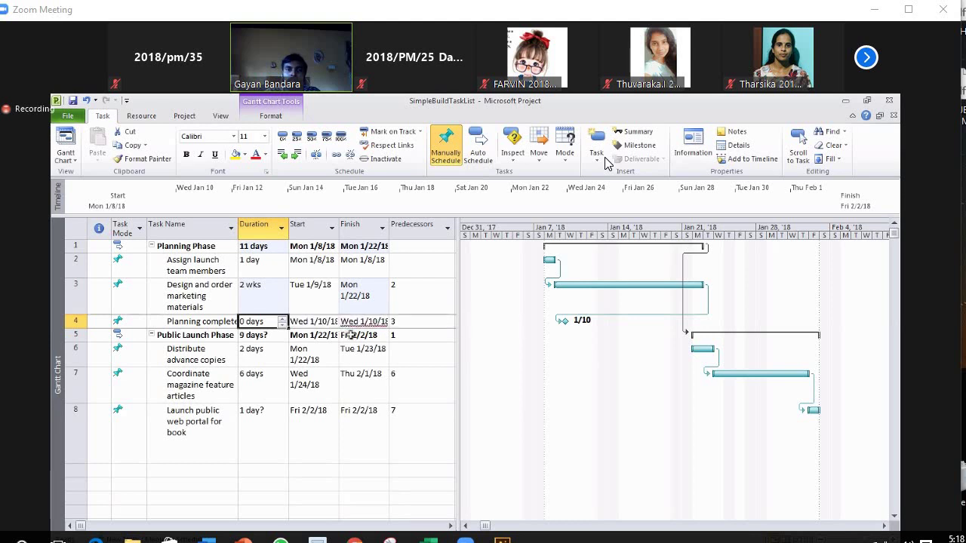
click(313, 322)
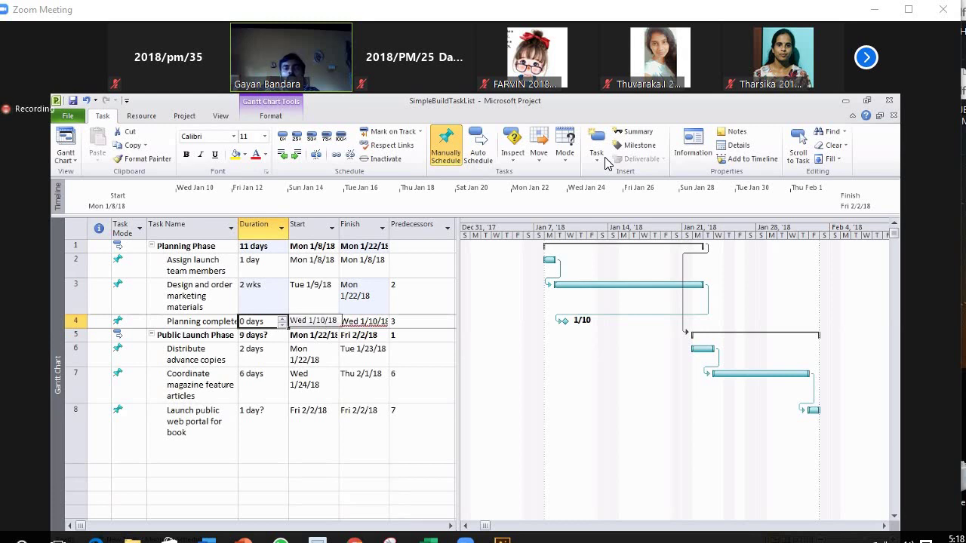
click(612, 273)
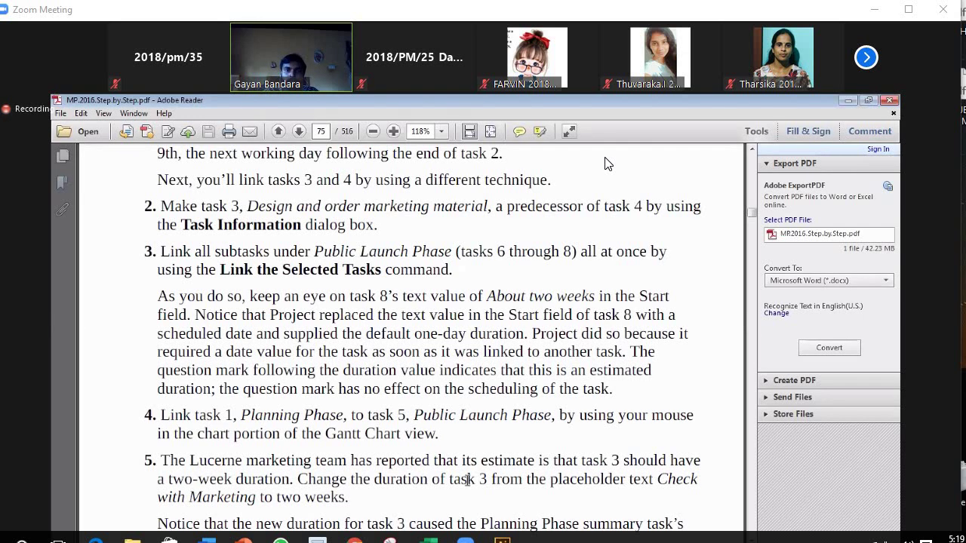
scroll(467, 480, down, 5)
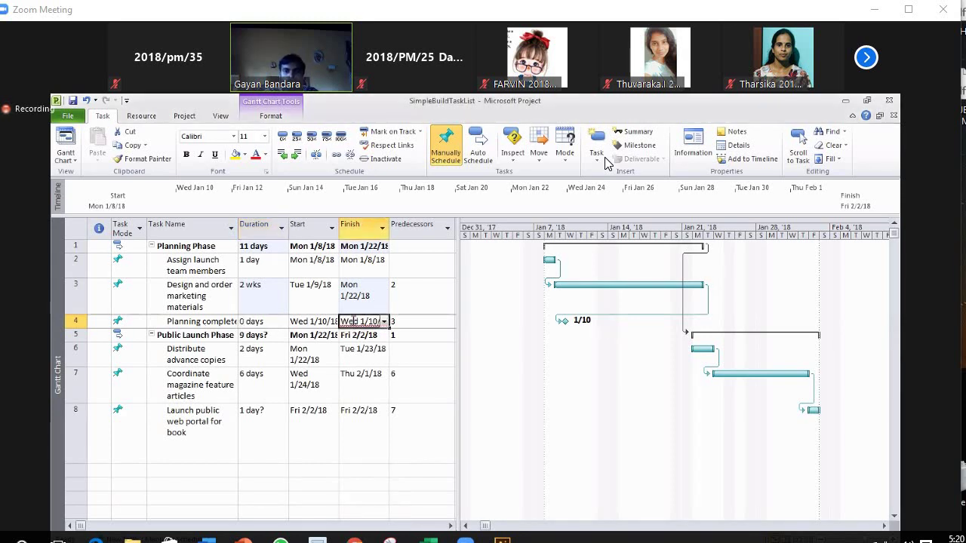
click(393, 148)
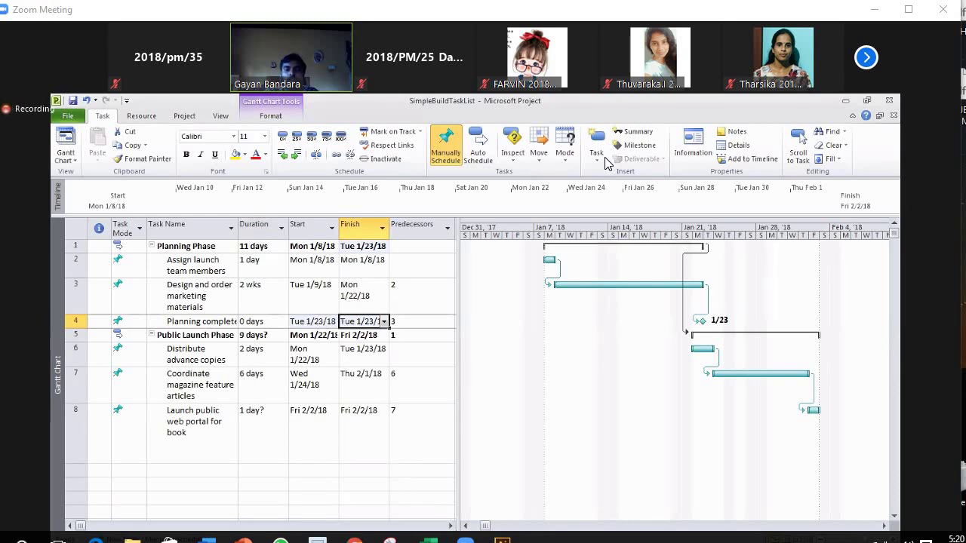
click(194, 323)
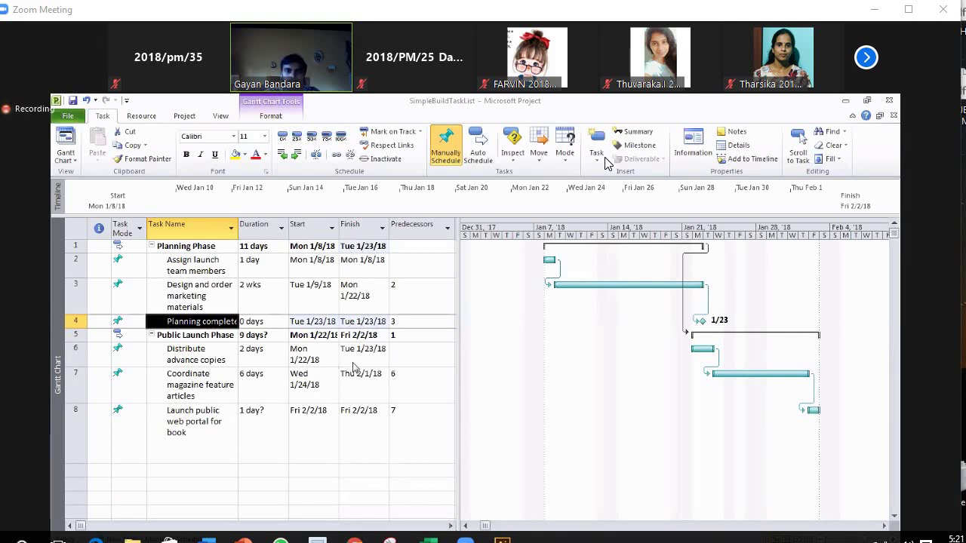
click(301, 337)
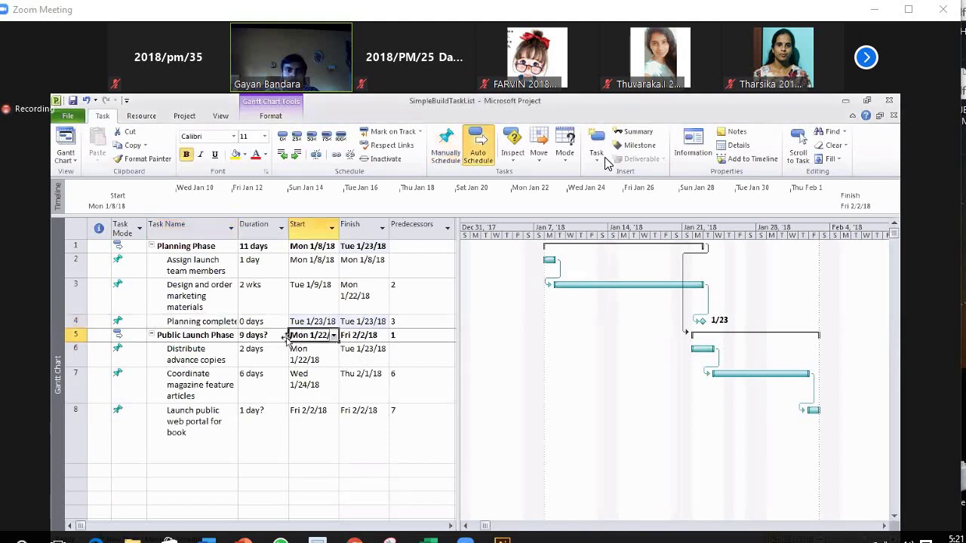
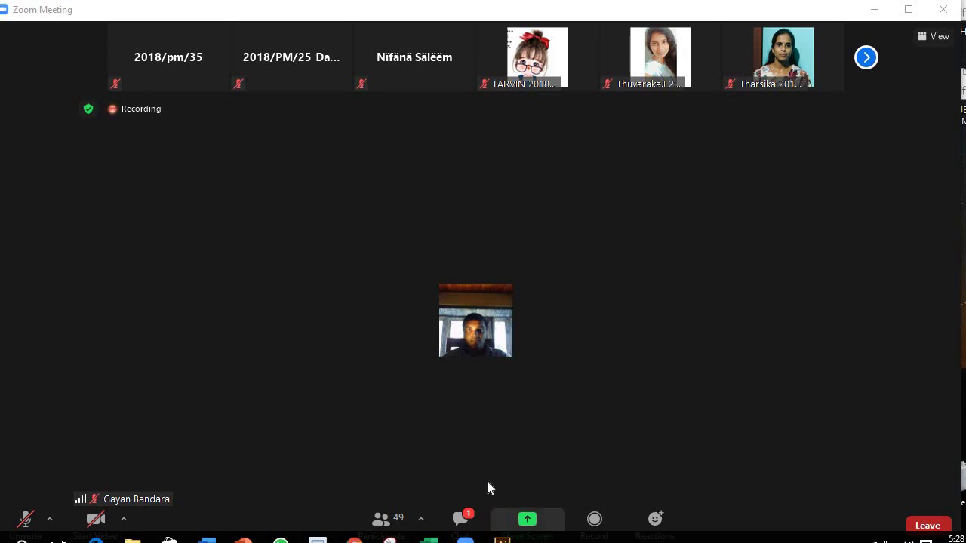
- Check the messages in the Zoom meeting chat and close the chat panel
click(463, 518)
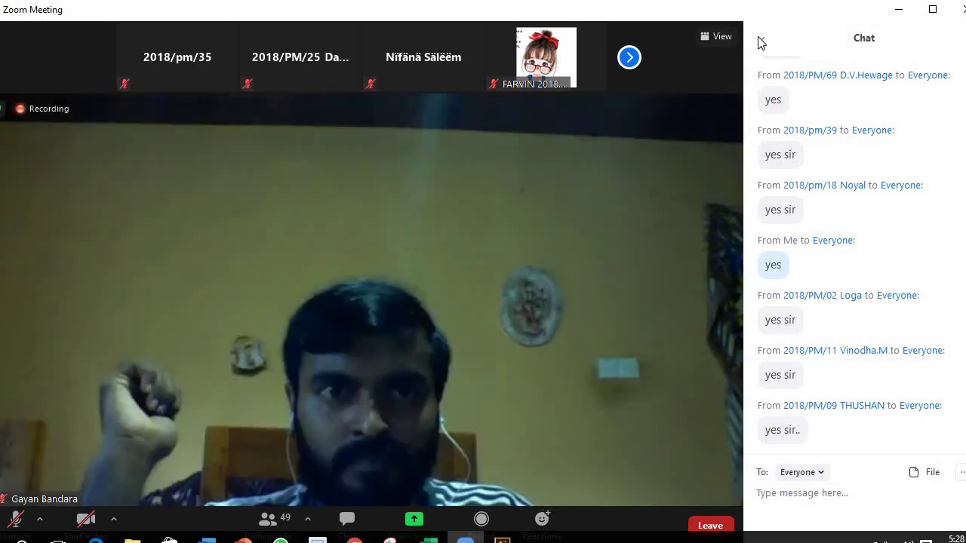
click(760, 40)
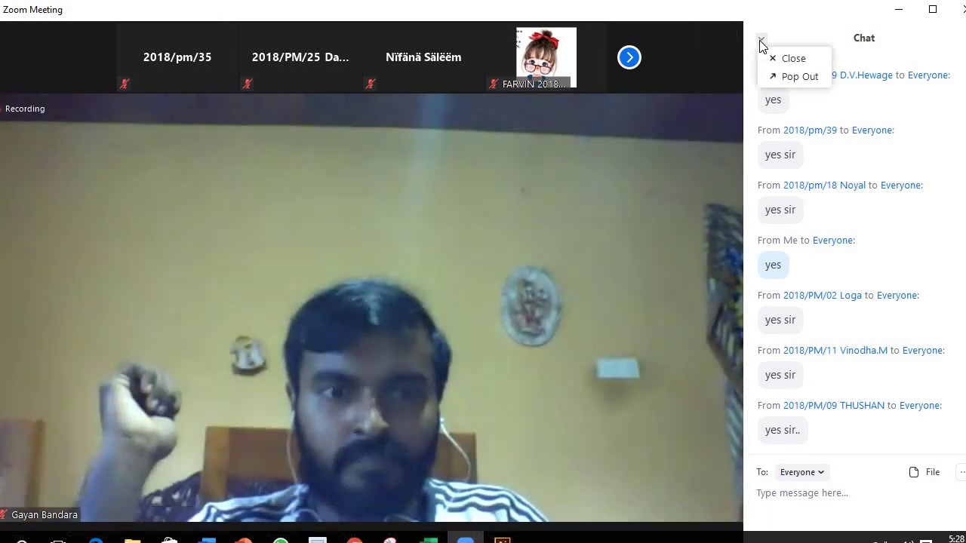
click(778, 55)
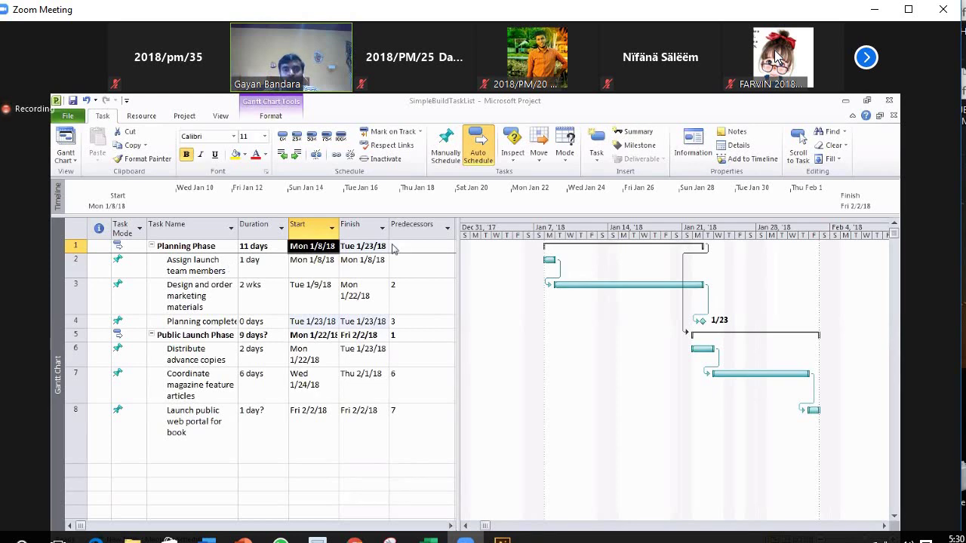
click(310, 274)
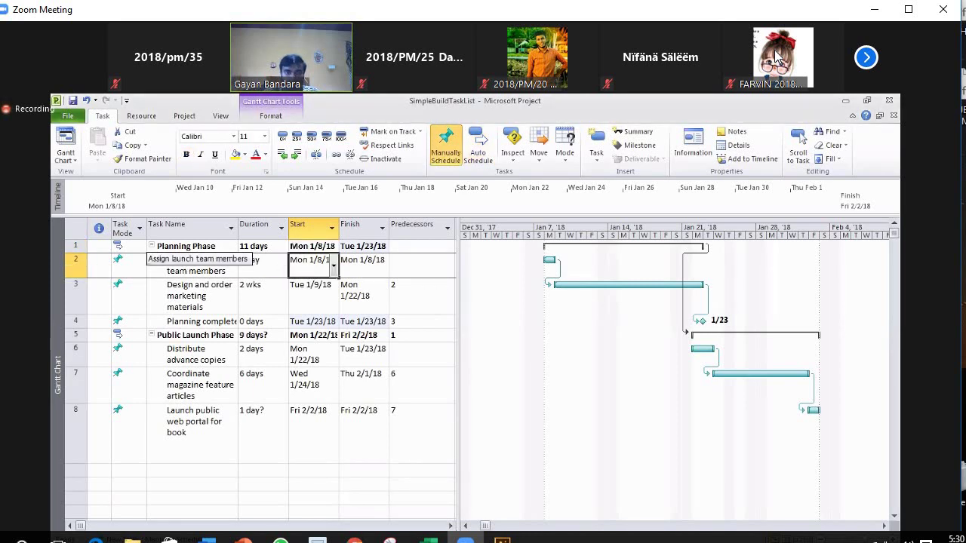
click(355, 321)
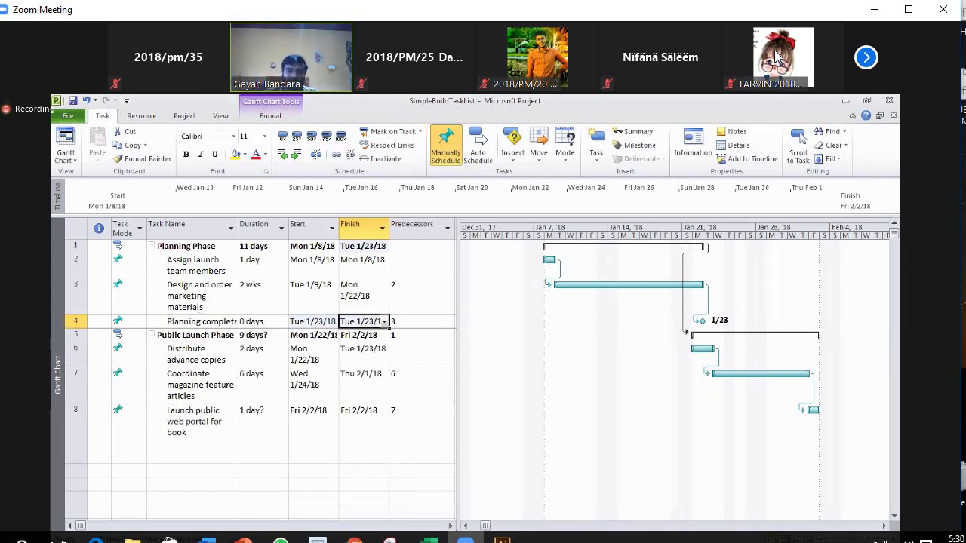
click(181, 321)
key(Escape)
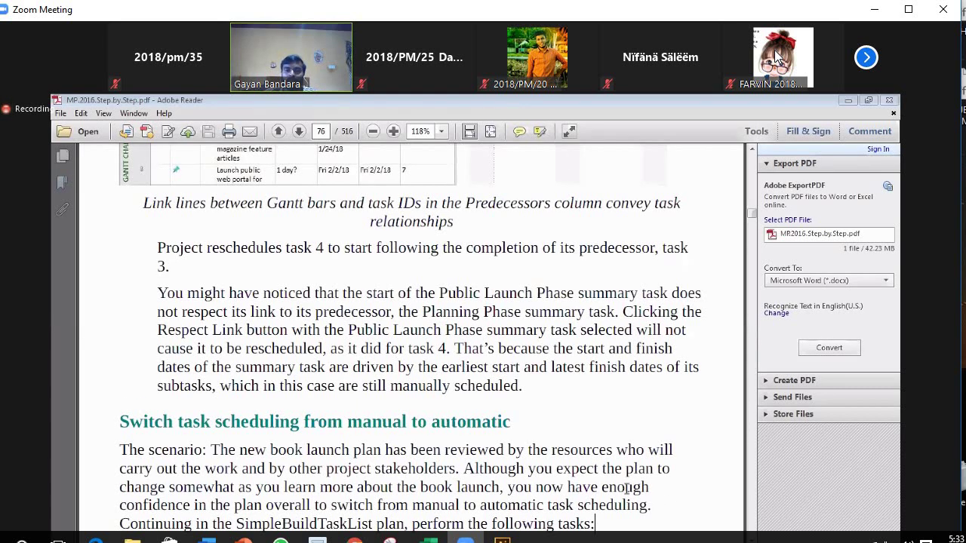
- Read the MR2016.Step.by.Step.pdf instructions on switching task scheduling from manual to automatic
scroll(688, 519, down, 3)
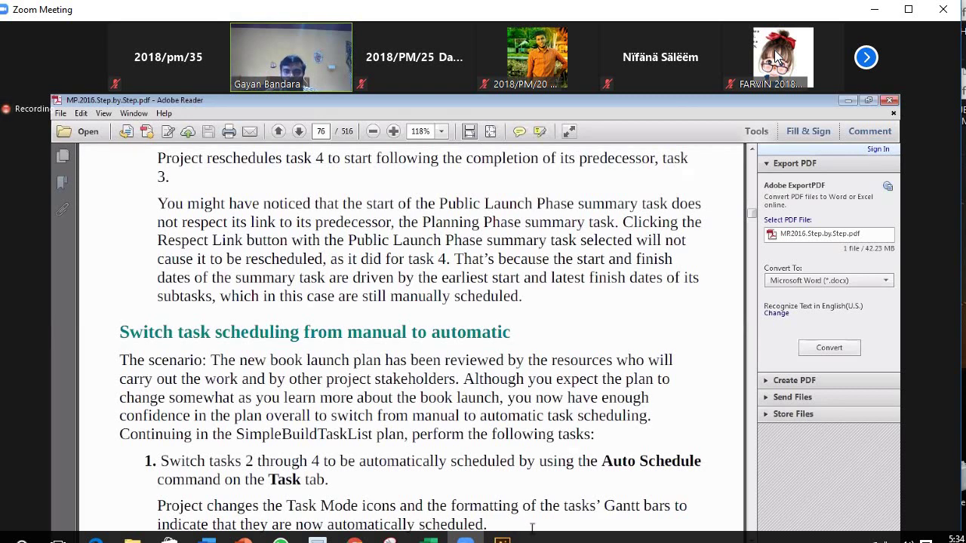
scroll(532, 522, down, 2)
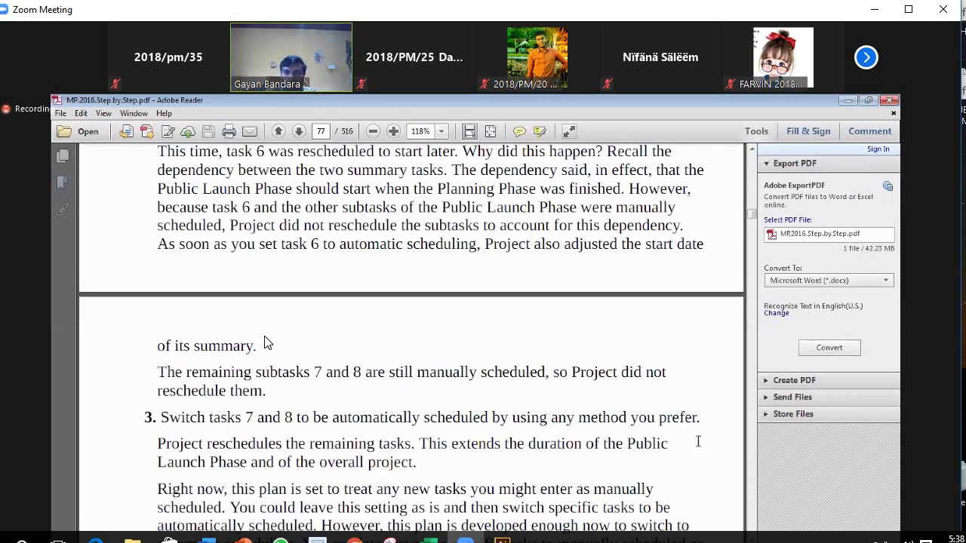
scroll(696, 466, down, 3)
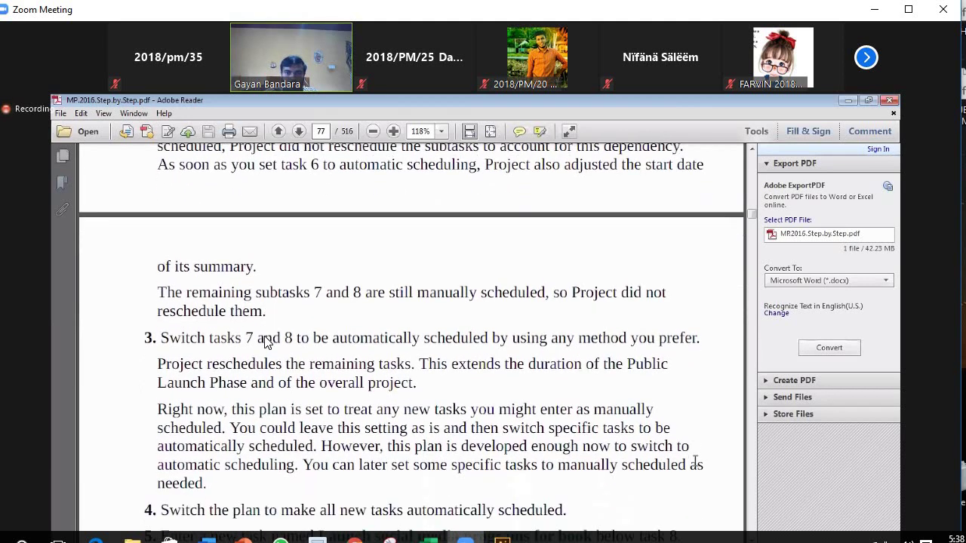
scroll(696, 465, down, 1)
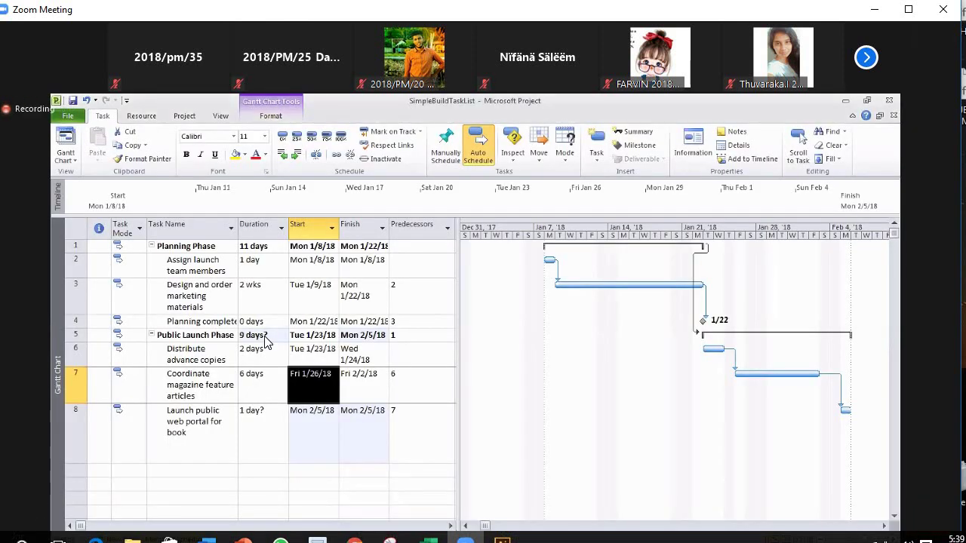
click(205, 527)
click(210, 513)
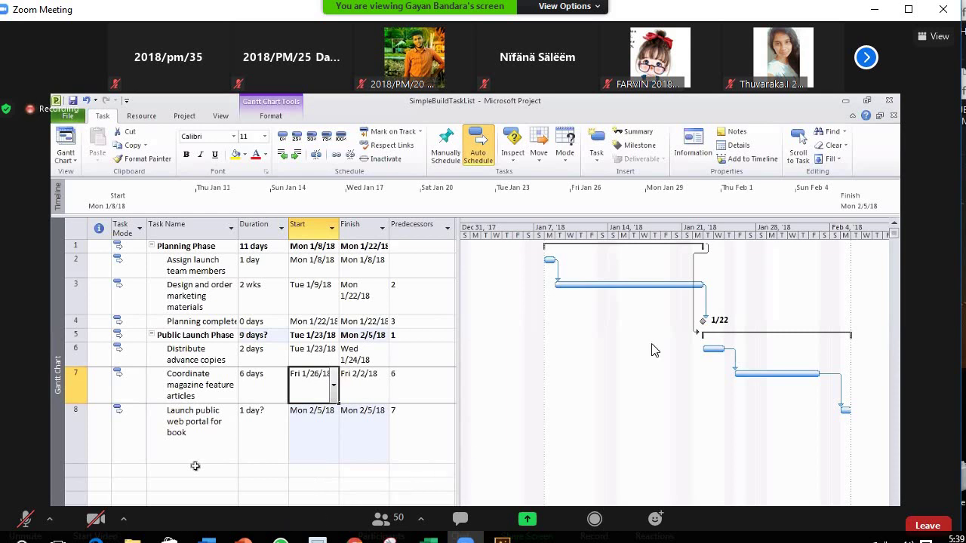
right_click(831, 204)
click(929, 249)
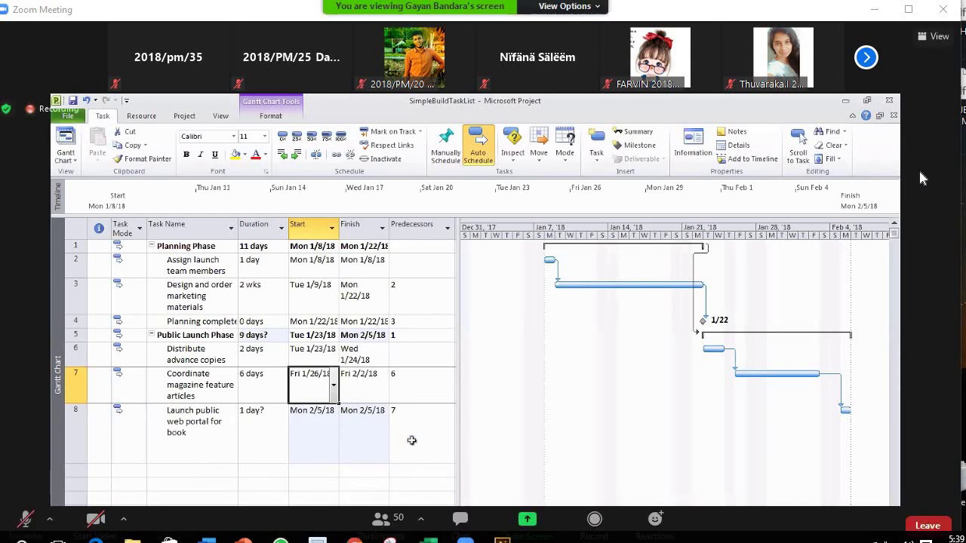
right_click(649, 4)
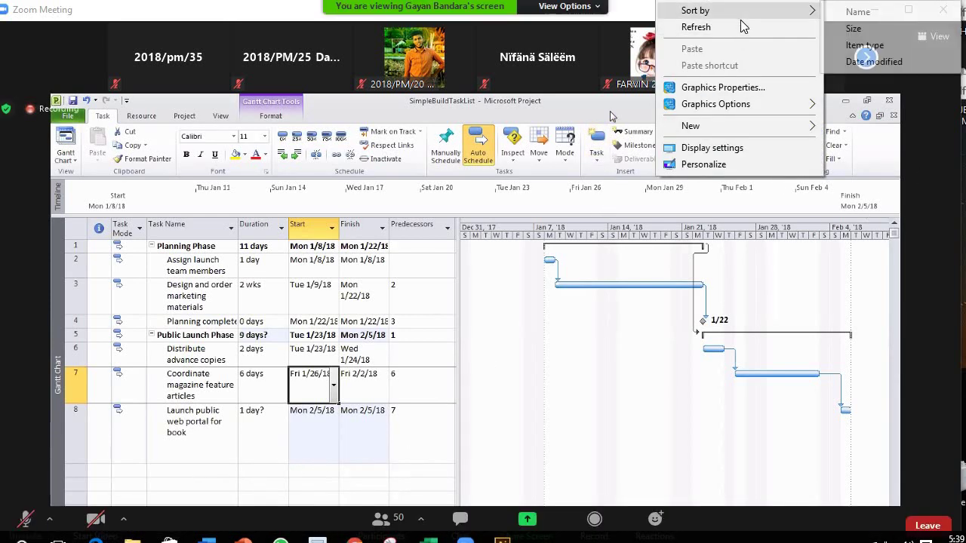
click(741, 27)
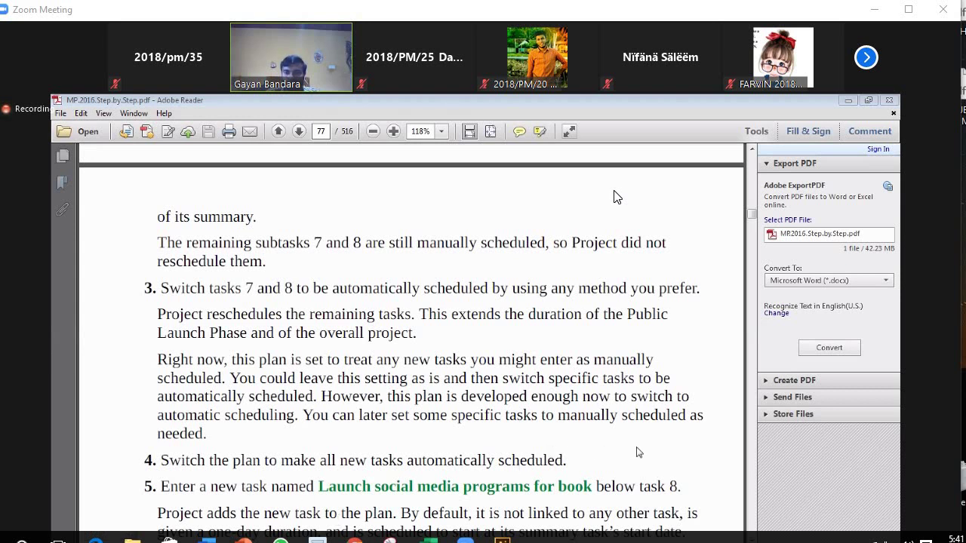
- Bring the Gantt bar of the Launch social media programs for book task into view
scroll(637, 453, down, 3)
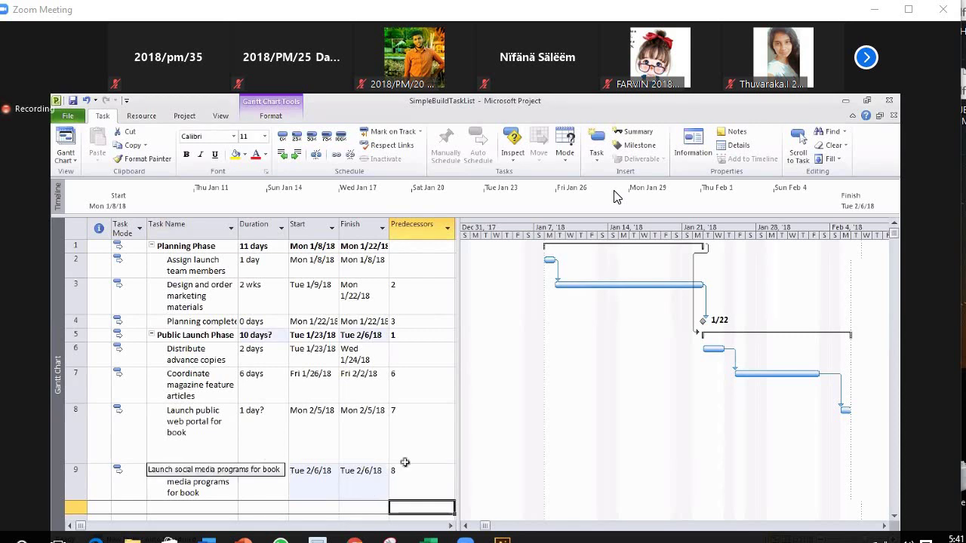
click(215, 490)
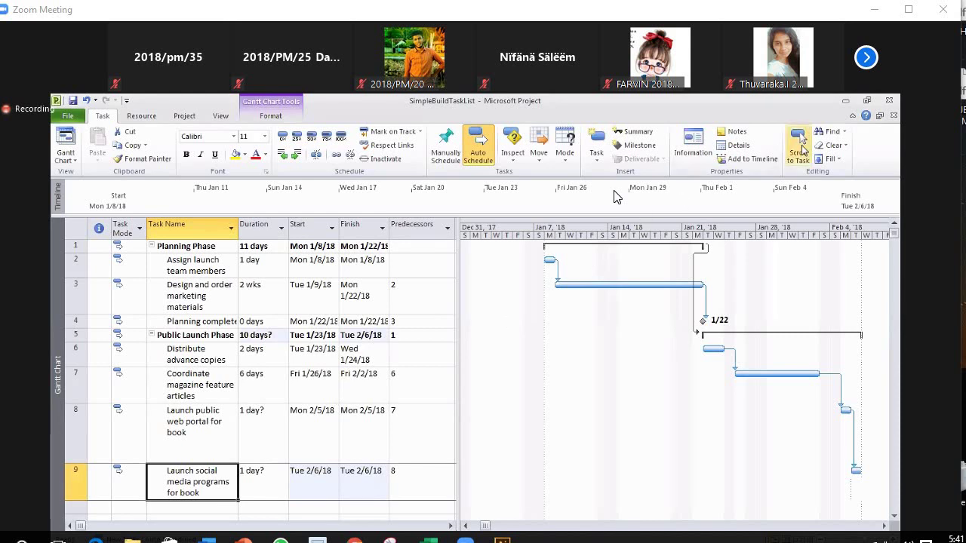
click(800, 145)
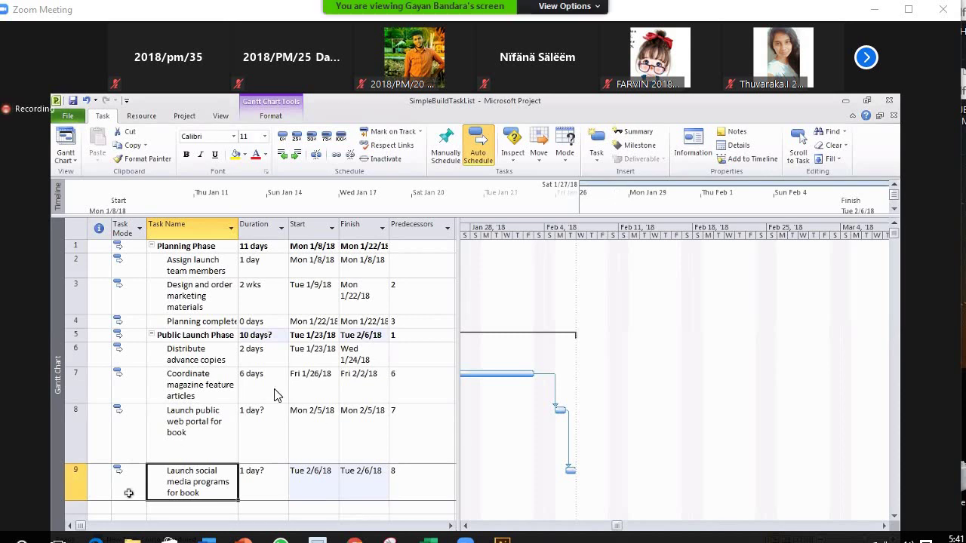
- Look through the Zoom meeting's participants list and close it
click(381, 519)
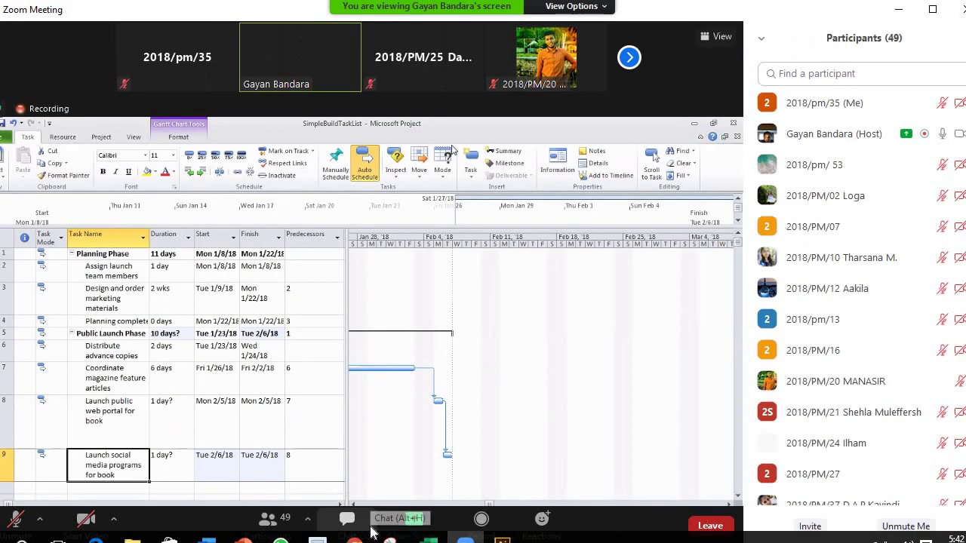
scroll(921, 226, down, 5)
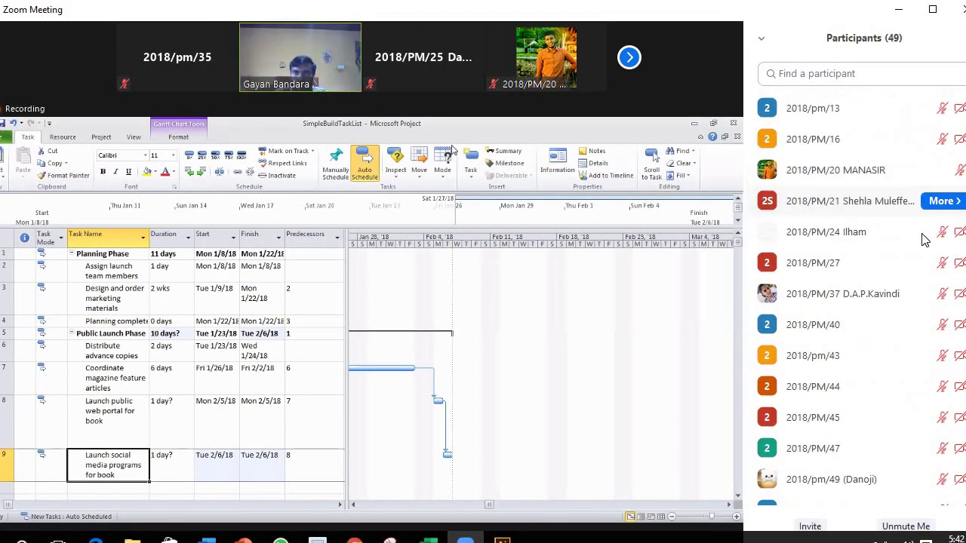
scroll(912, 269, down, 3)
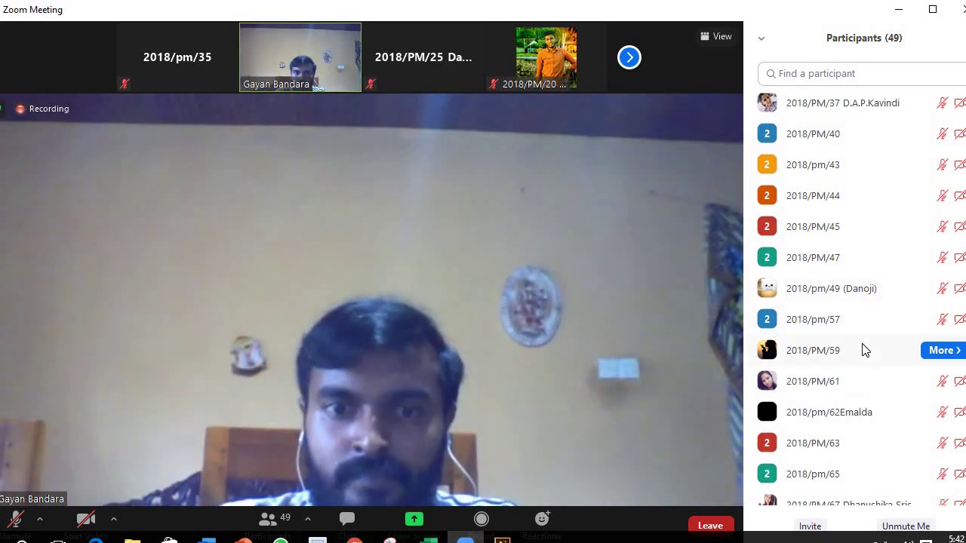
click(761, 38)
click(785, 51)
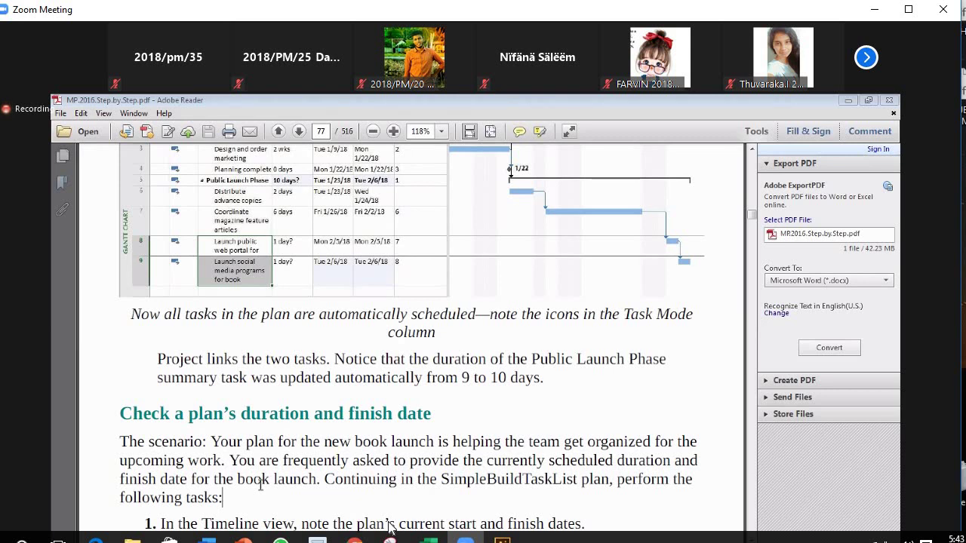
- Read the PDF instructions on checking a plan's duration and finish date, and review the SimpleBuildTaskList project statistics
scroll(490, 404, down, 1)
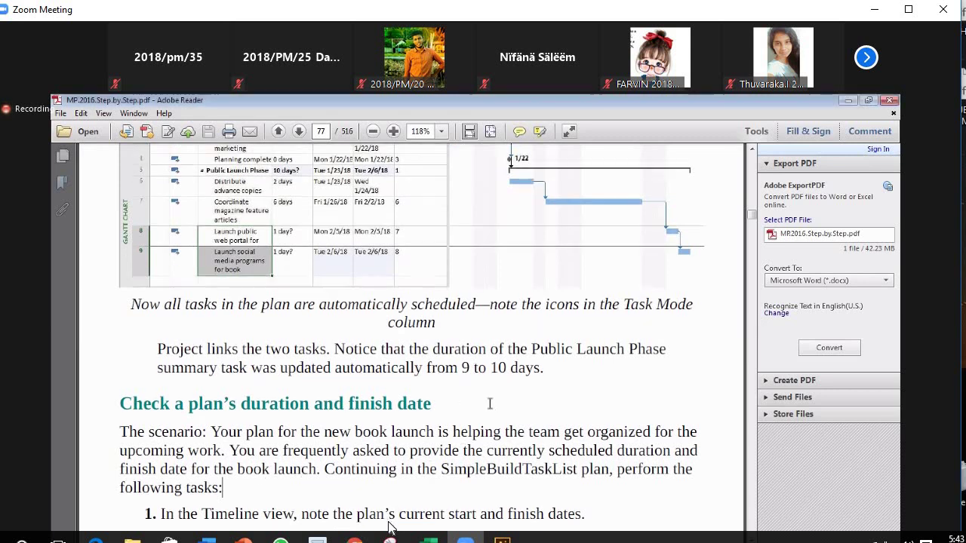
scroll(490, 404, down, 2)
scroll(372, 380, down, 1)
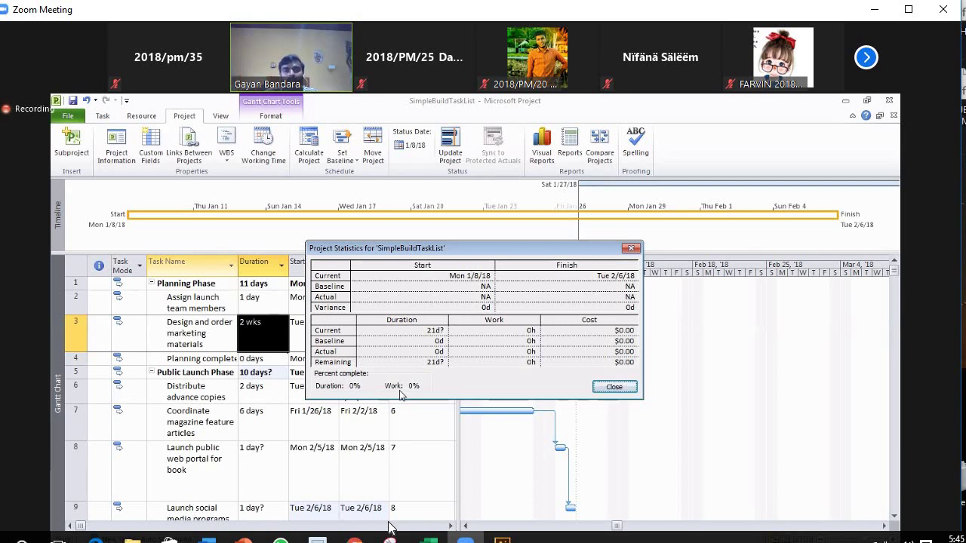
click(601, 390)
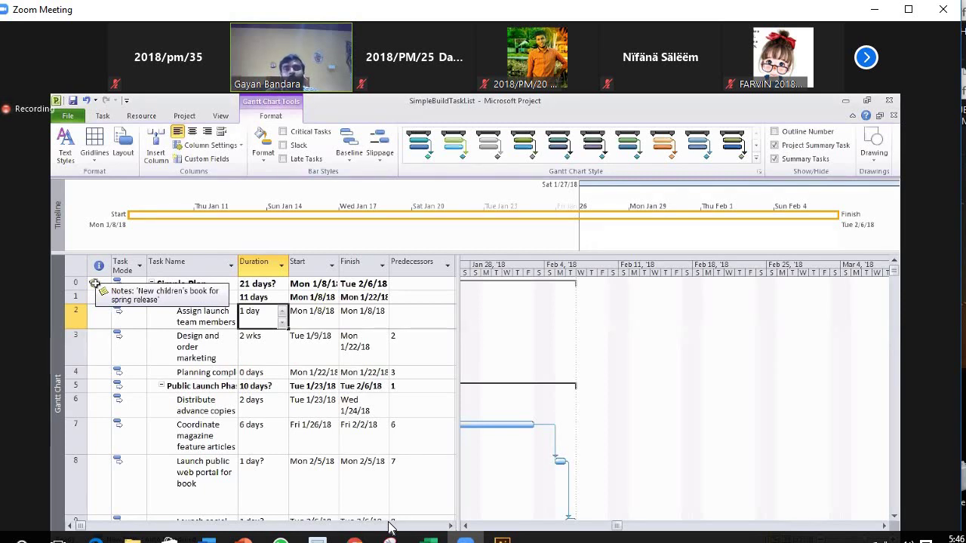
- Review the title, subject and comments in the SimpleBuildTaskList advanced properties and return to the Gantt chart
click(80, 118)
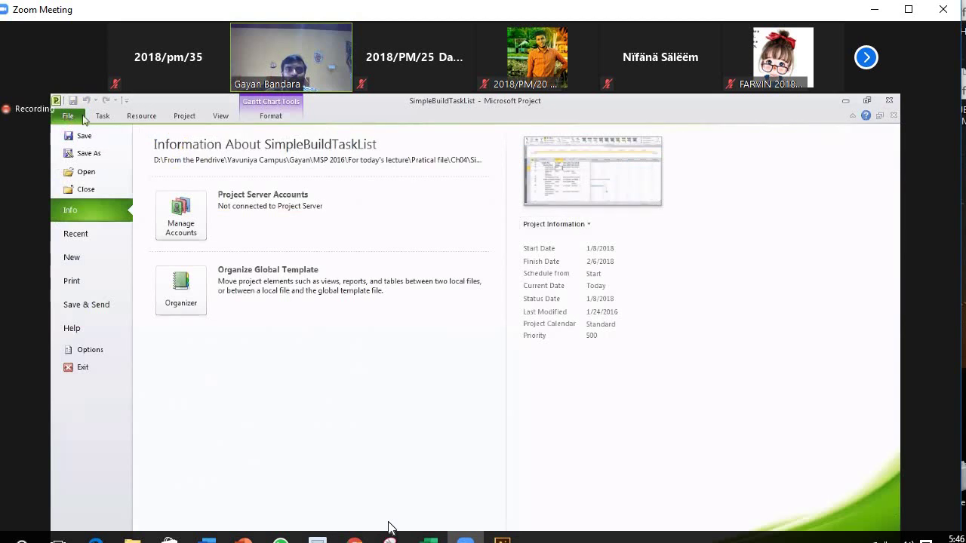
click(566, 224)
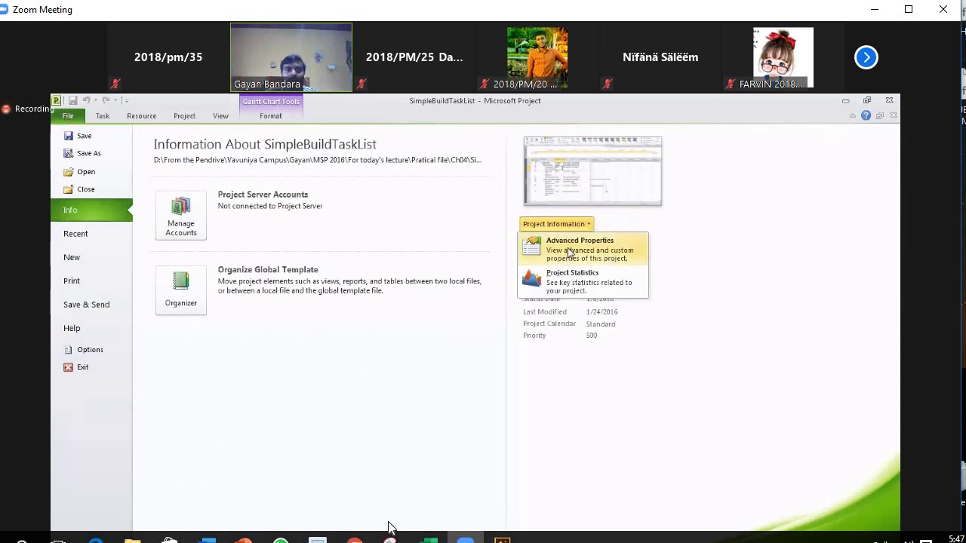
click(570, 252)
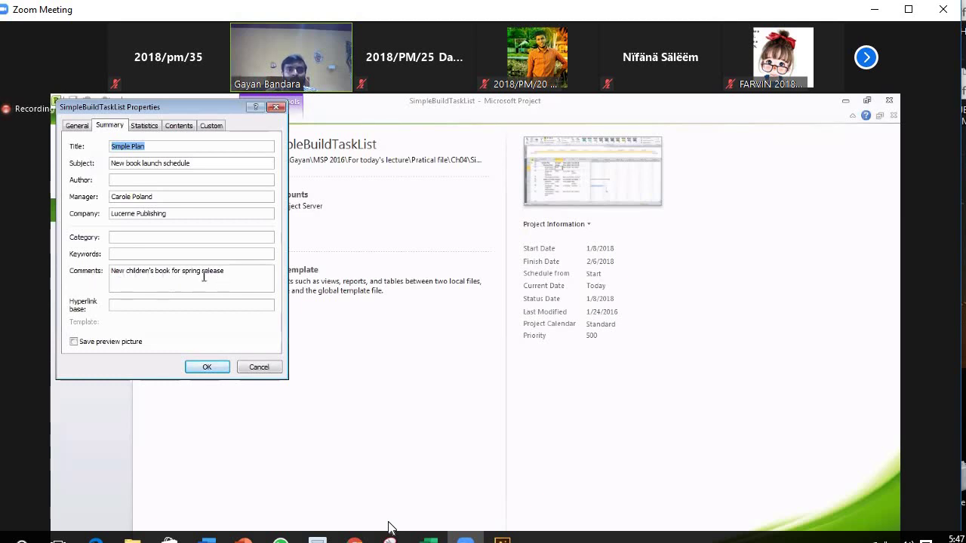
click(195, 369)
click(73, 115)
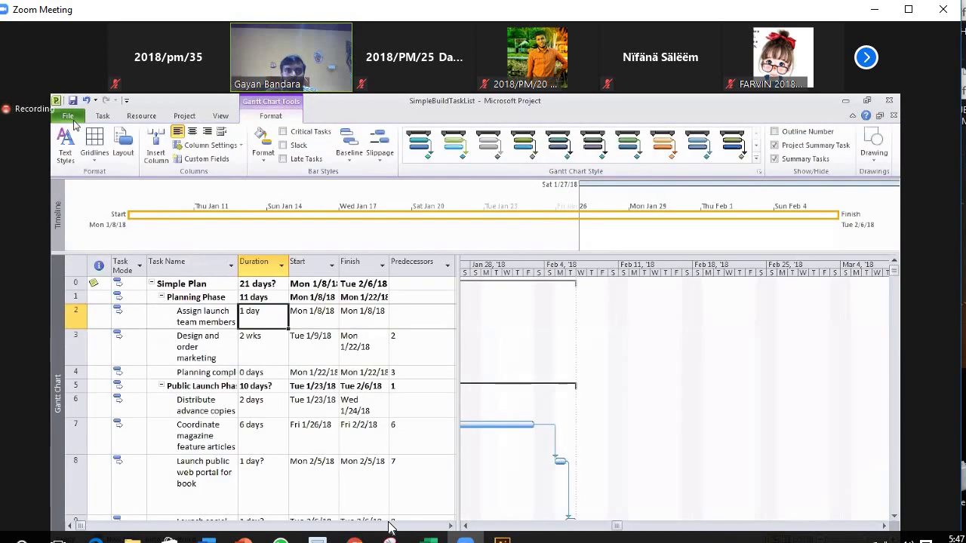
mouse_move(101, 290)
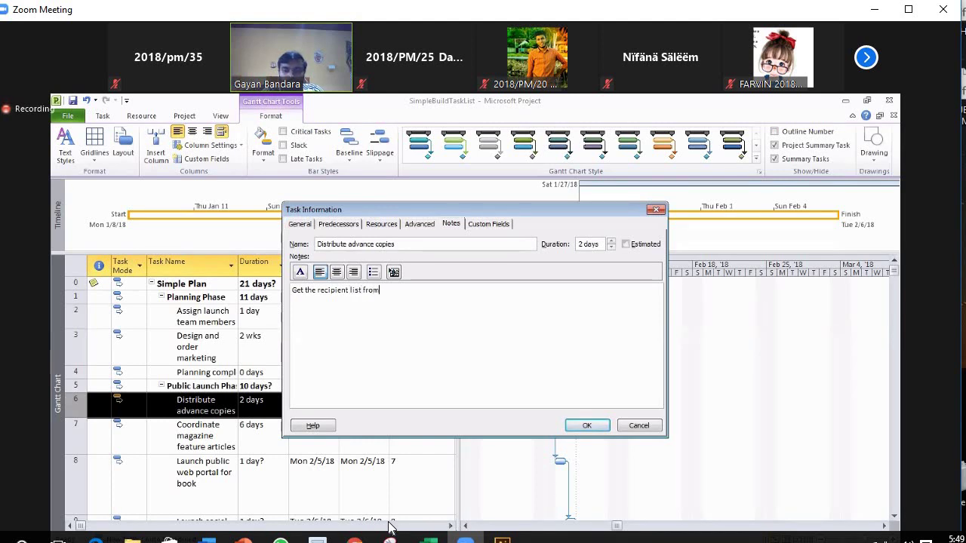
- Complete the note on the Distribute advance copies task as "Get the recipient list from the publicist" and save it
text(p)
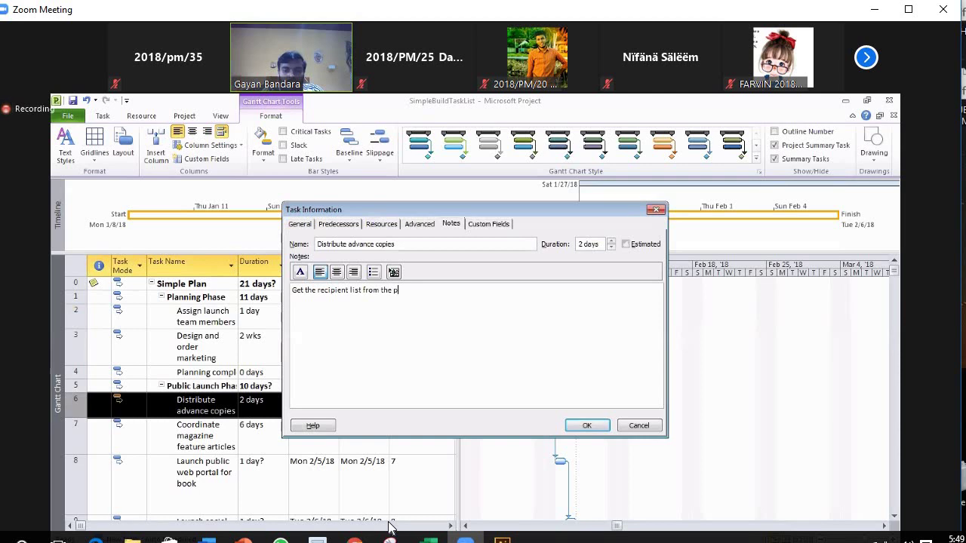
text(ublicist)
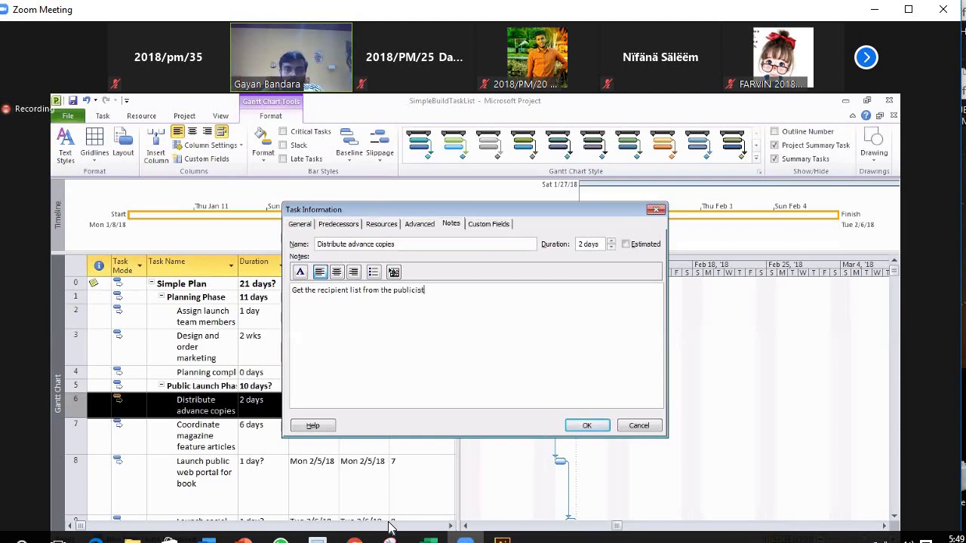
click(581, 426)
click(202, 437)
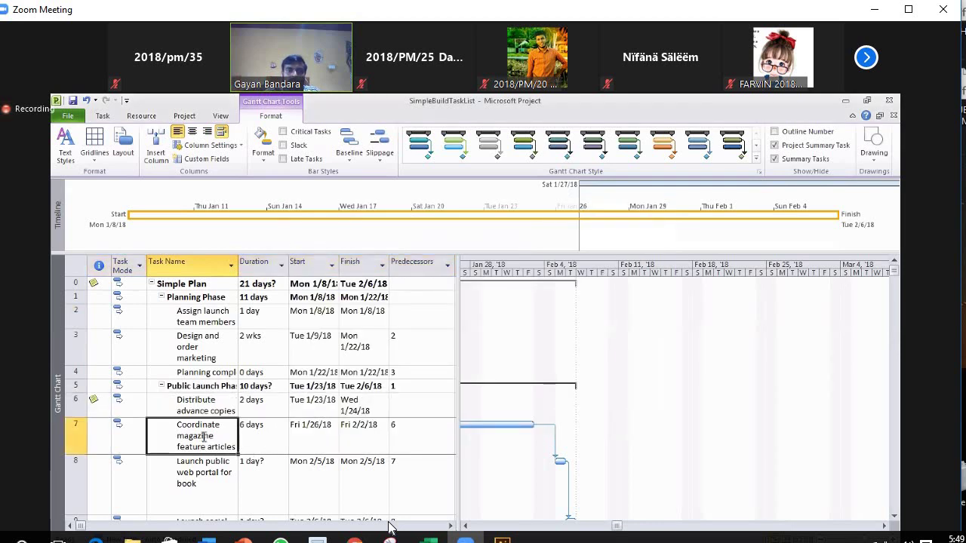
mouse_move(92, 400)
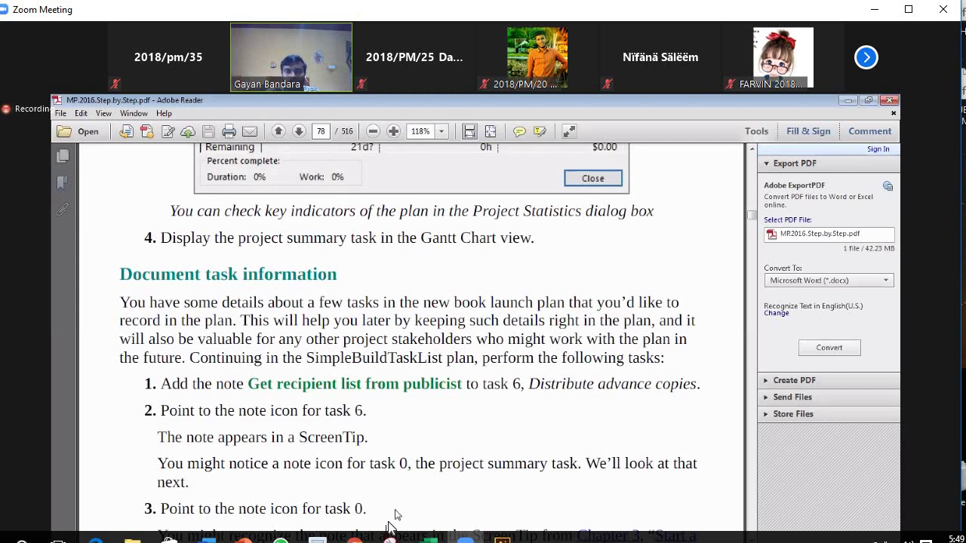
- Read the Document task information instructions in the MR2016.Step.by.Step.pdf
scroll(383, 520, down, 2)
scroll(378, 509, down, 2)
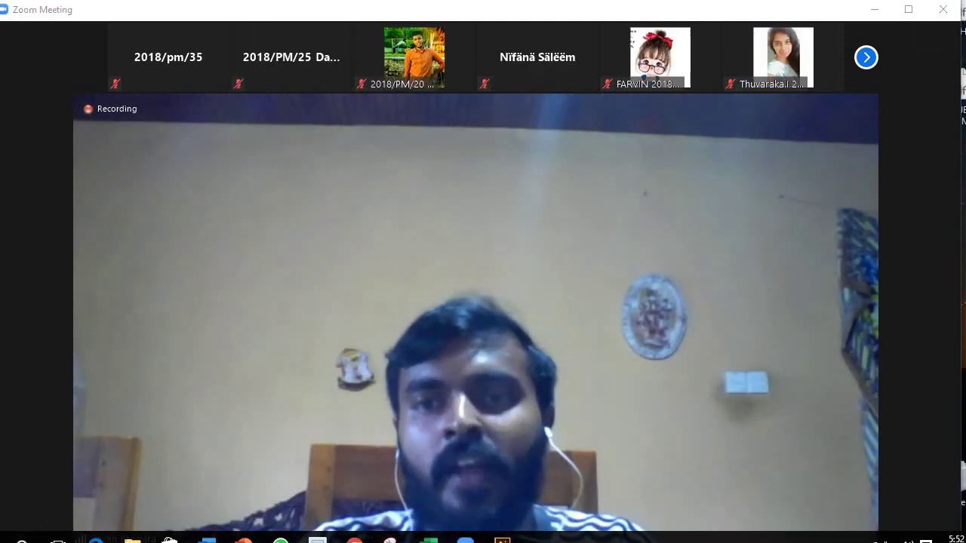
right_click(559, 6)
click(585, 29)
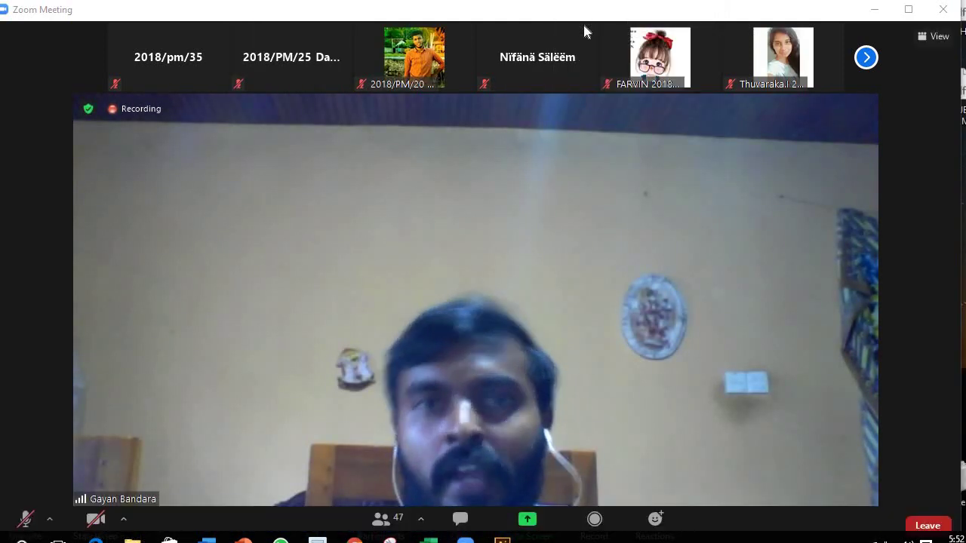